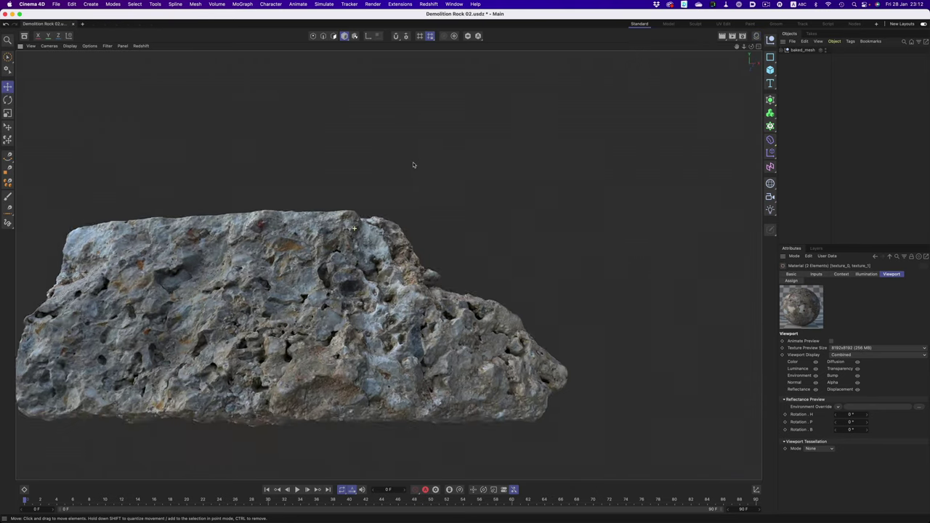
Step: Orbit the wooden stick and croissant scans, then show the croissant with untextured grey shading
{"action": "left_click_drag", "start_coordinate": [413, 164], "coordinate": [472, 149], "text": "alt"}
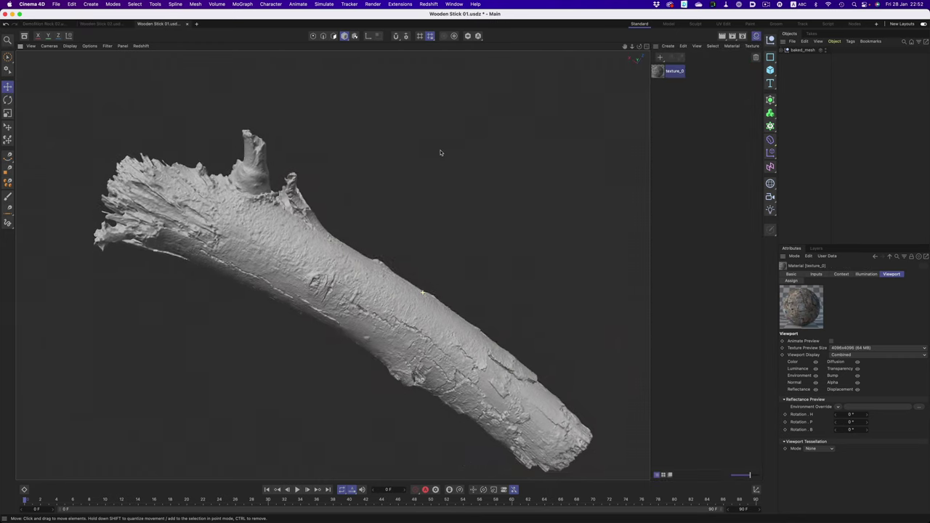
{"action": "left_click_drag", "start_coordinate": [440, 152], "coordinate": [525, 217], "text": "alt"}
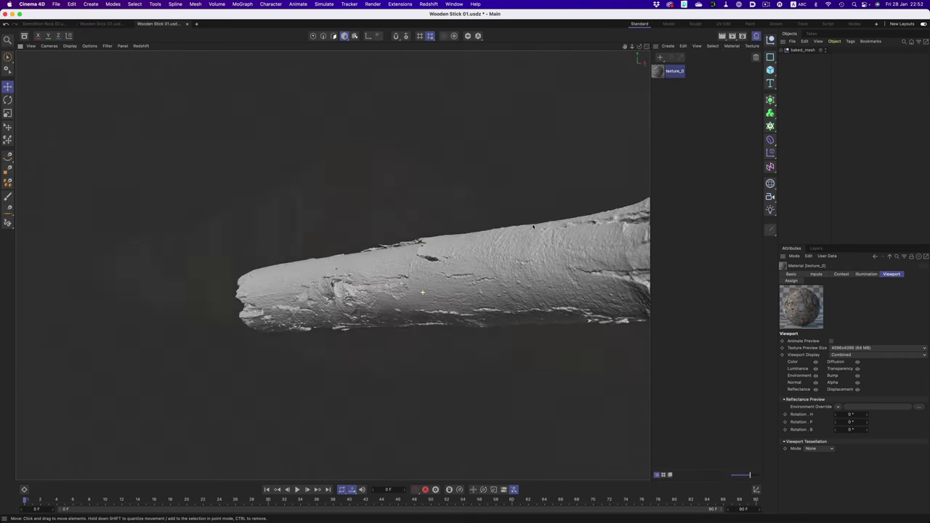
{"action": "left_click_drag", "start_coordinate": [494, 181], "coordinate": [513, 200], "text": "alt"}
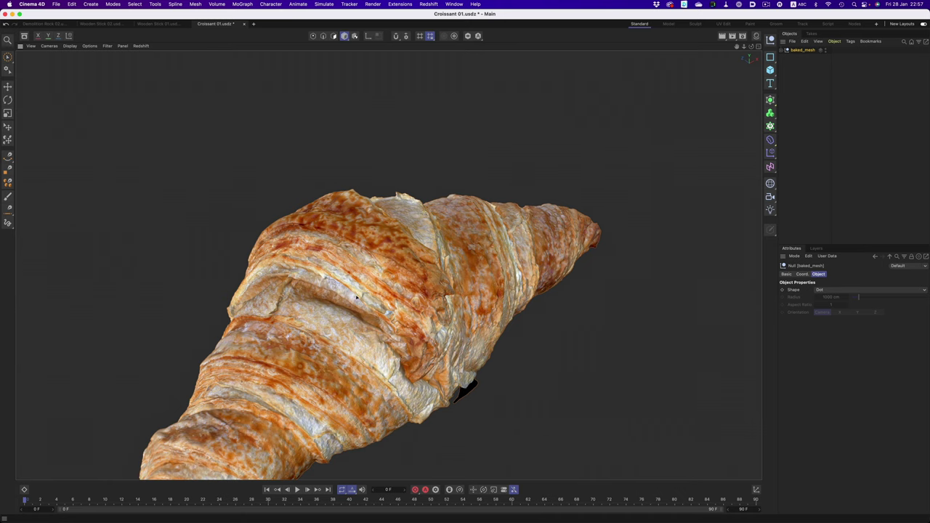
{"action": "left_click_drag", "start_coordinate": [356, 296], "coordinate": [461, 229], "text": "alt"}
{"action": "key", "text": "n"}
{"action": "key", "text": "c"}
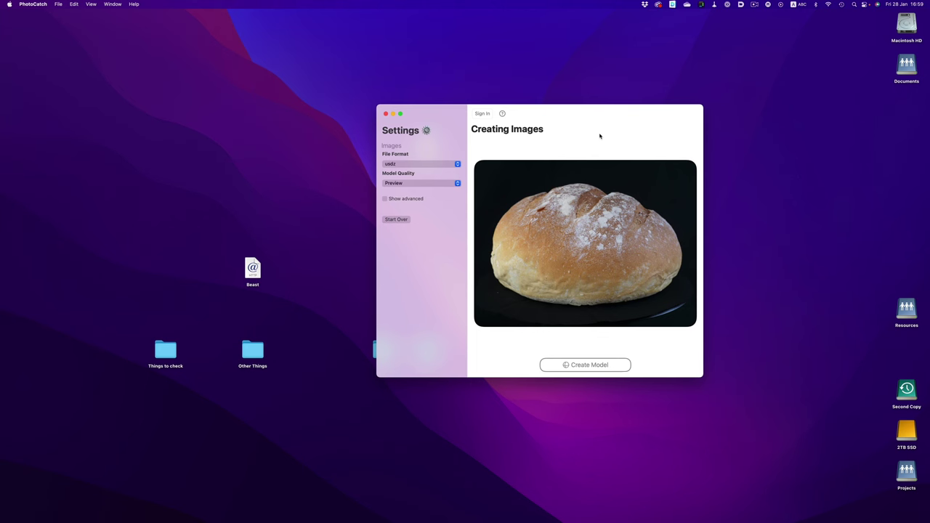
Step: Set PhotoCatch's Model Quality to Raw for the bread reconstruction
{"action": "left_click", "coordinate": [439, 184]}
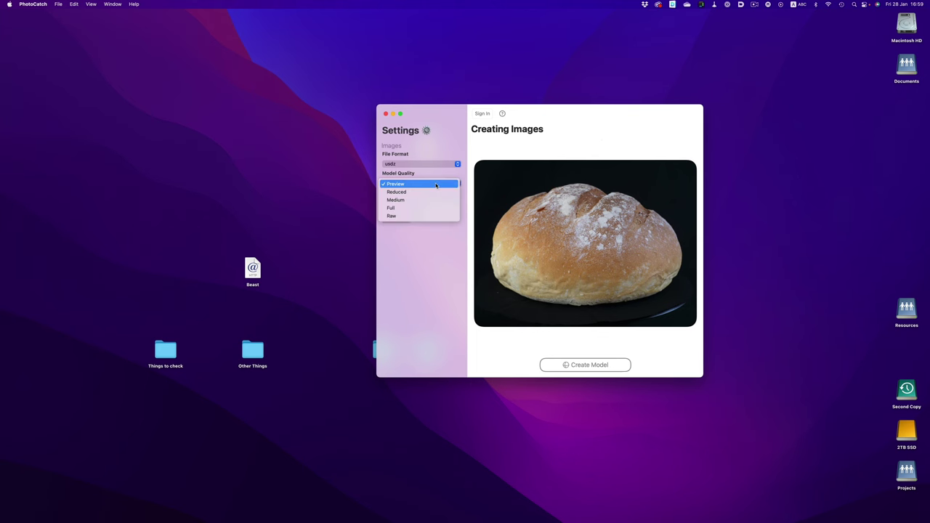
{"action": "left_click", "coordinate": [417, 216]}
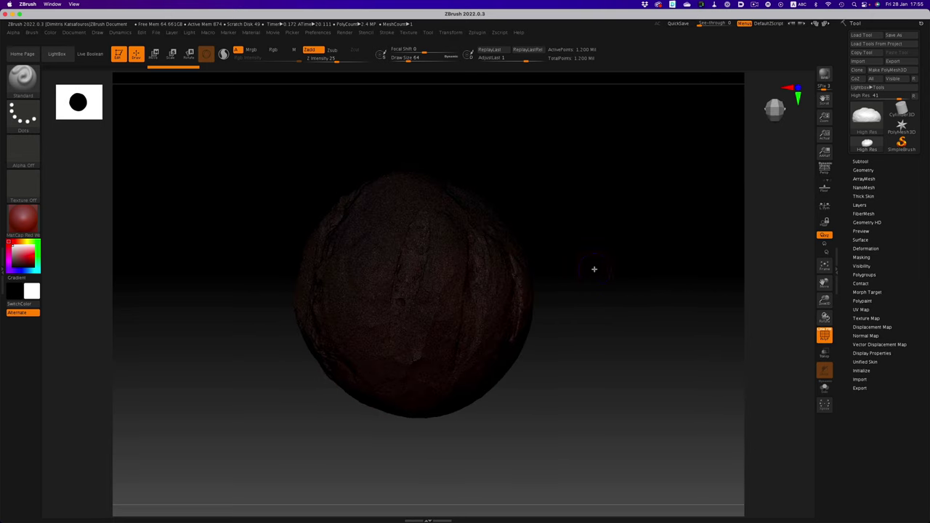
Step: Rotate and enlarge the bread scan in plain red shading, showing the Geometry > ZRemesher settings
{"action": "left_click_drag", "start_coordinate": [641, 326], "coordinate": [615, 278]}
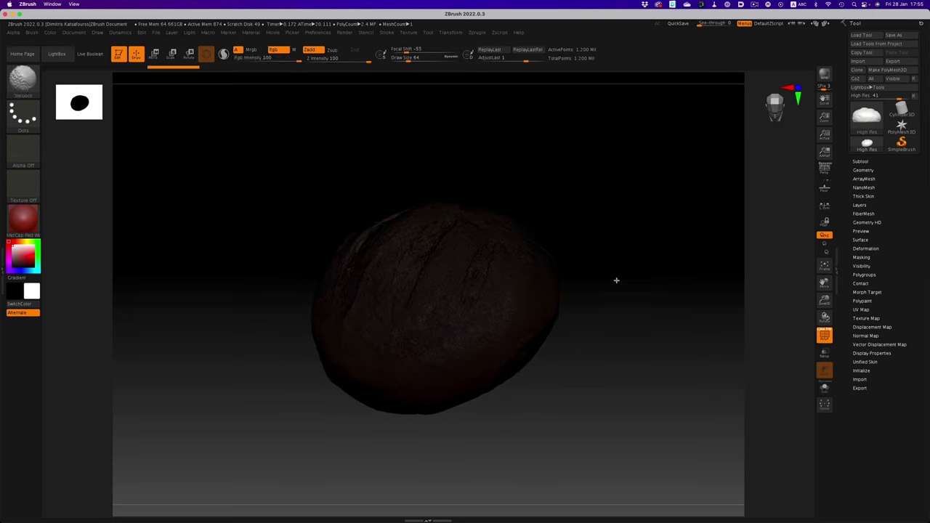
{"action": "key", "text": "shift+f"}
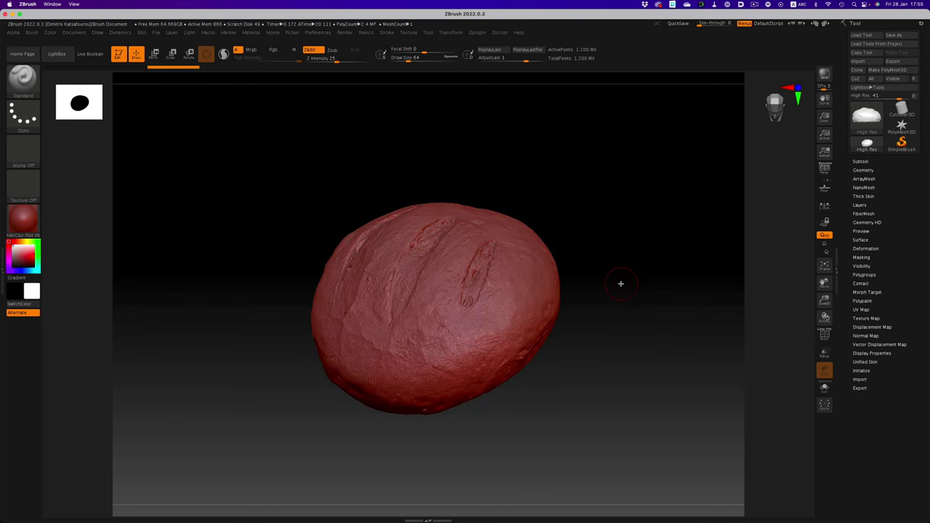
{"action": "left_click_drag", "start_coordinate": [621, 283], "coordinate": [680, 225]}
{"action": "left_click", "coordinate": [863, 170]}
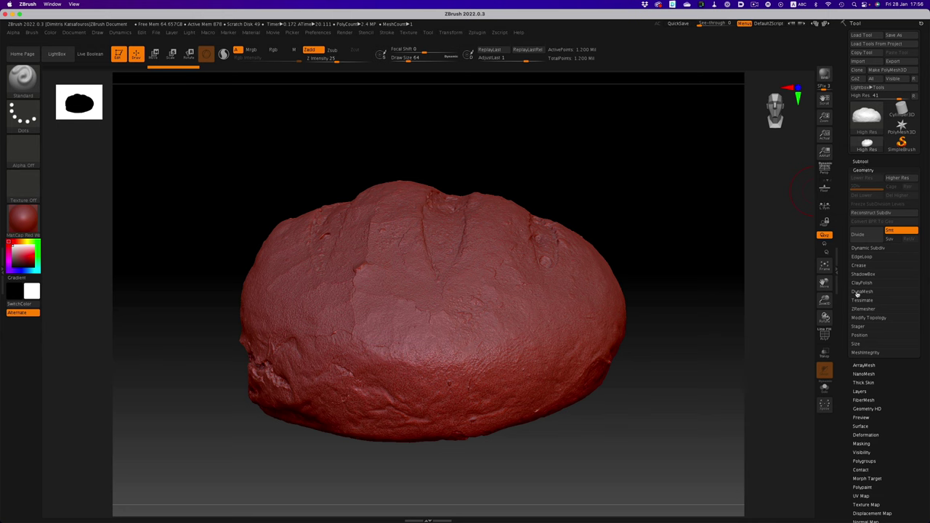
{"action": "left_click", "coordinate": [863, 310]}
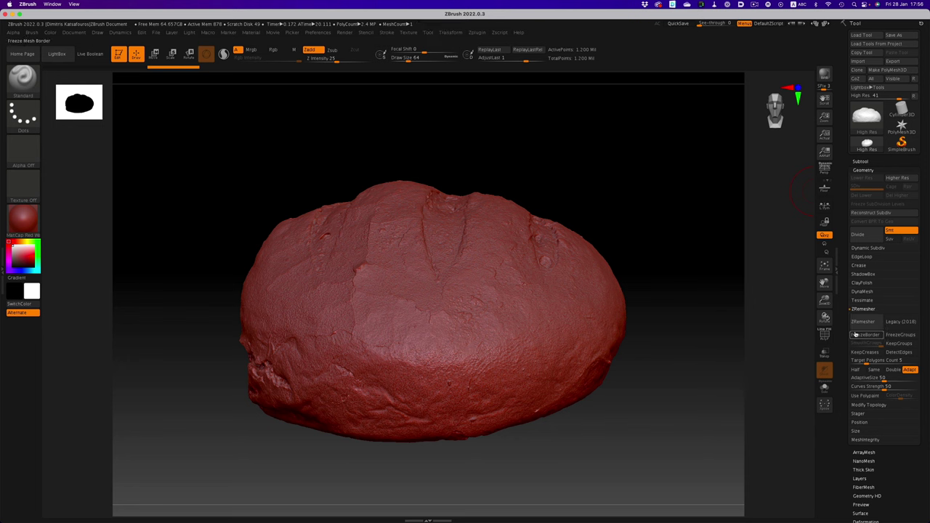
{"action": "key", "text": "ctrl"}
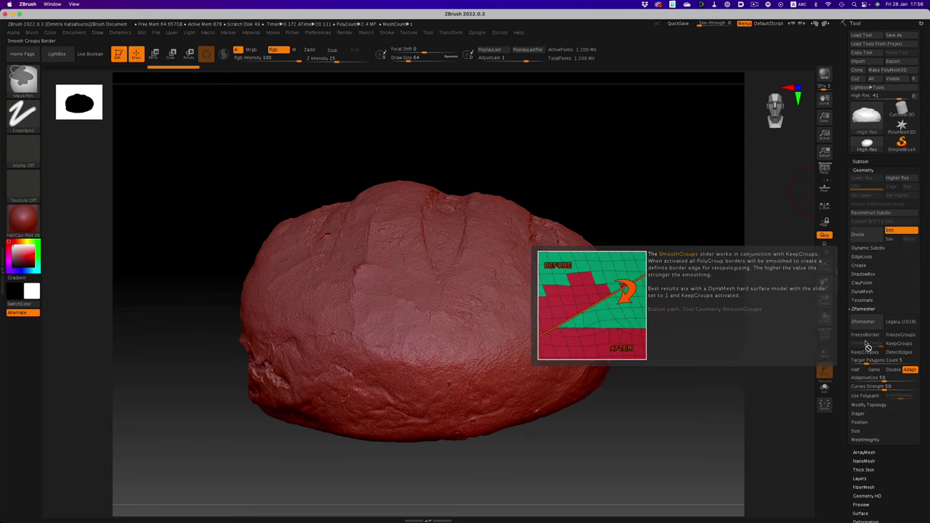
{"action": "key", "text": "ctrl"}
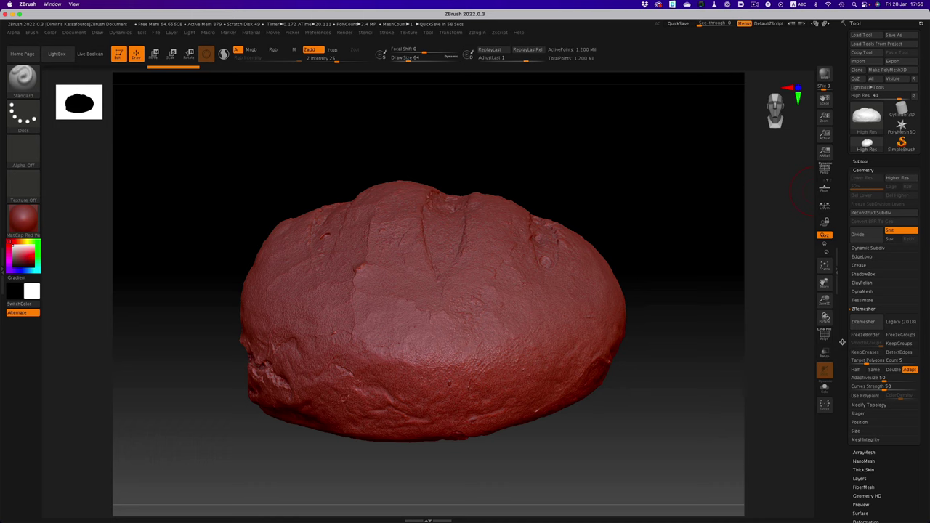
Step: Lower Target Polygons Count to about 2 and run ZRemesher on the bread scan
{"action": "mouse_move", "coordinate": [866, 361]}
{"action": "left_mouse_down"}
{"action": "mouse_move", "coordinate": [851, 363]}
{"action": "mouse_move", "coordinate": [862, 362]}
{"action": "left_mouse_up"}
{"action": "left_click", "coordinate": [864, 322]}
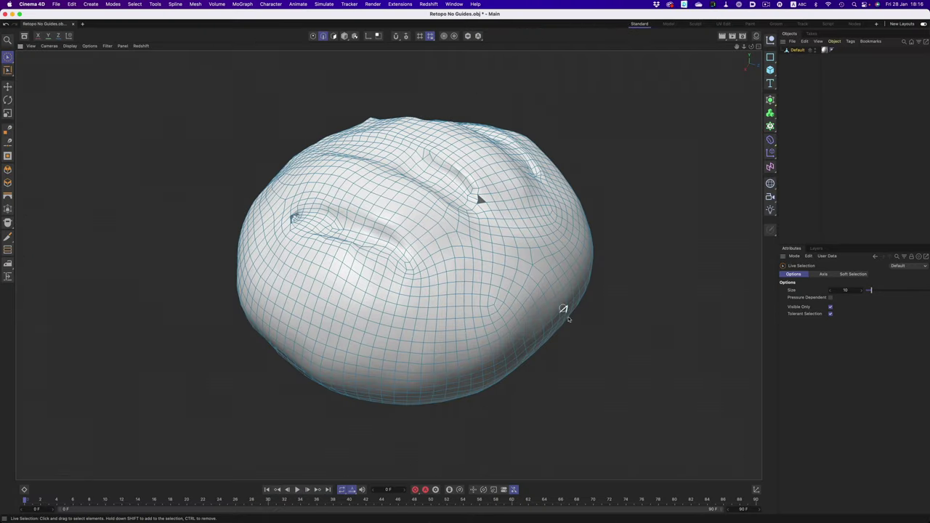
Step: Orbit to a top-down view and loop-select the edge loop circling the mesh's top face
{"action": "left_click_drag", "start_coordinate": [522, 339], "coordinate": [494, 251], "text": "alt"}
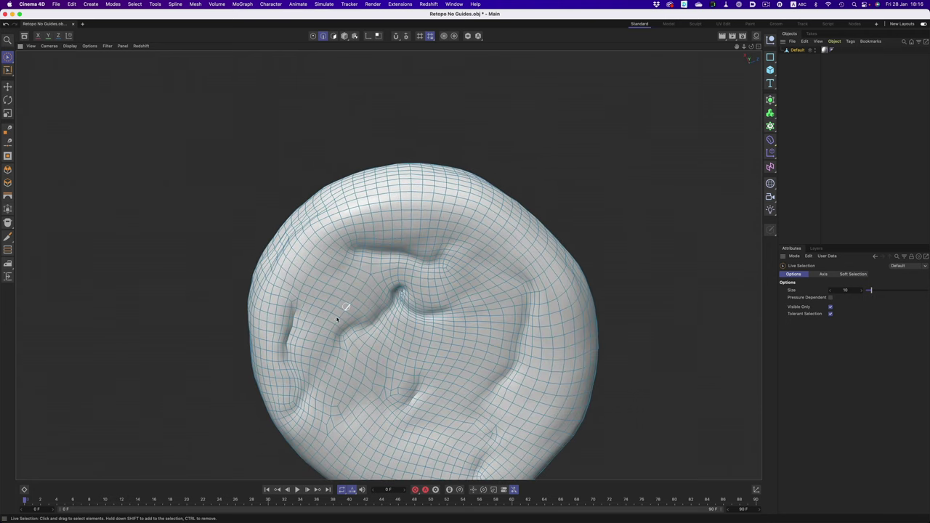
{"action": "left_click_drag", "start_coordinate": [425, 358], "coordinate": [426, 284], "text": "alt"}
{"action": "key", "text": "v"}
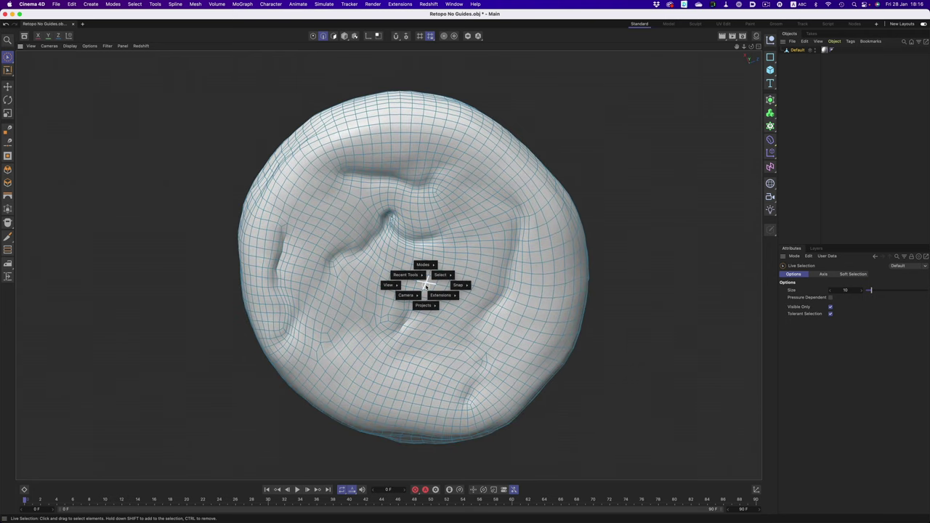
{"action": "mouse_move", "coordinate": [440, 275]}
{"action": "left_click", "coordinate": [480, 132]}
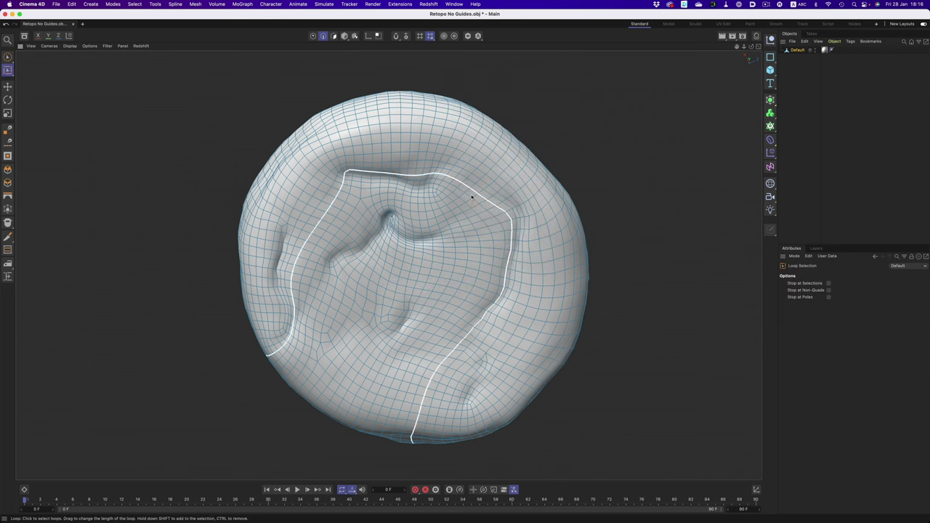
{"action": "left_click", "coordinate": [473, 192]}
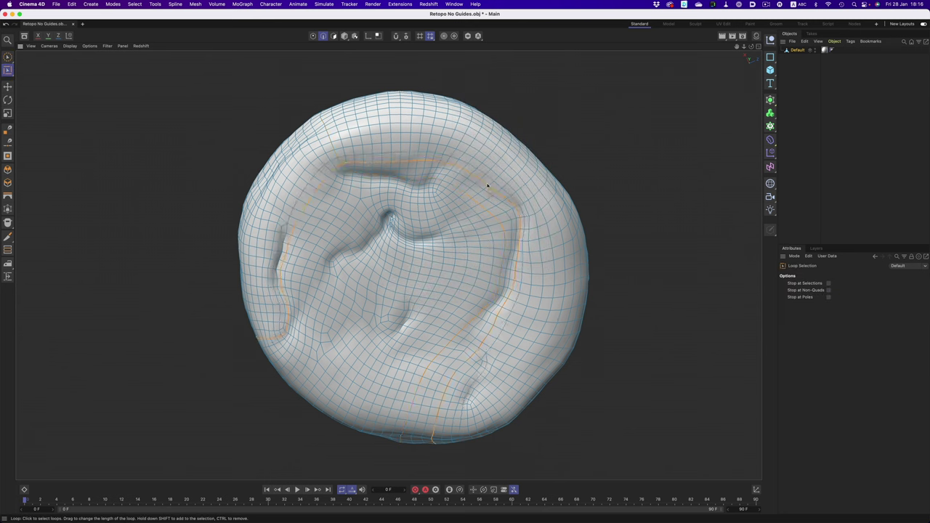
{"action": "left_click", "coordinate": [488, 183]}
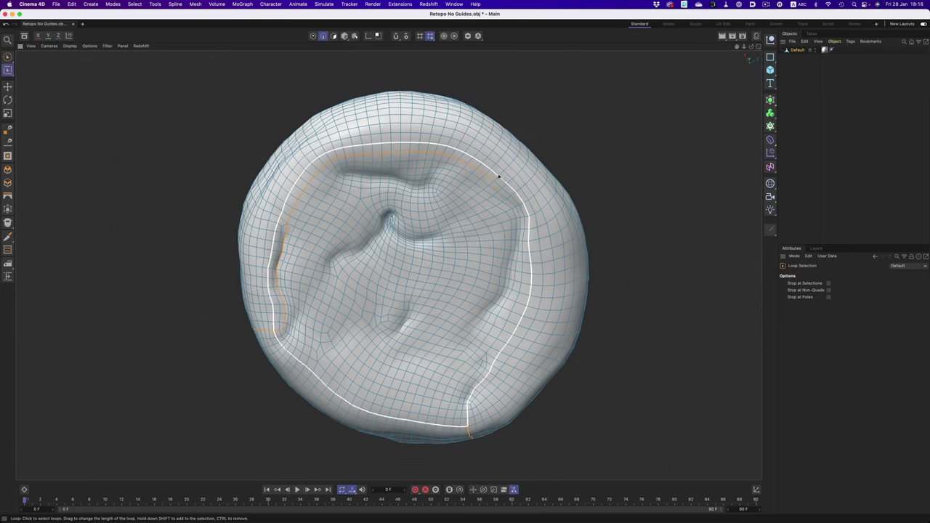
{"action": "left_click", "coordinate": [506, 174]}
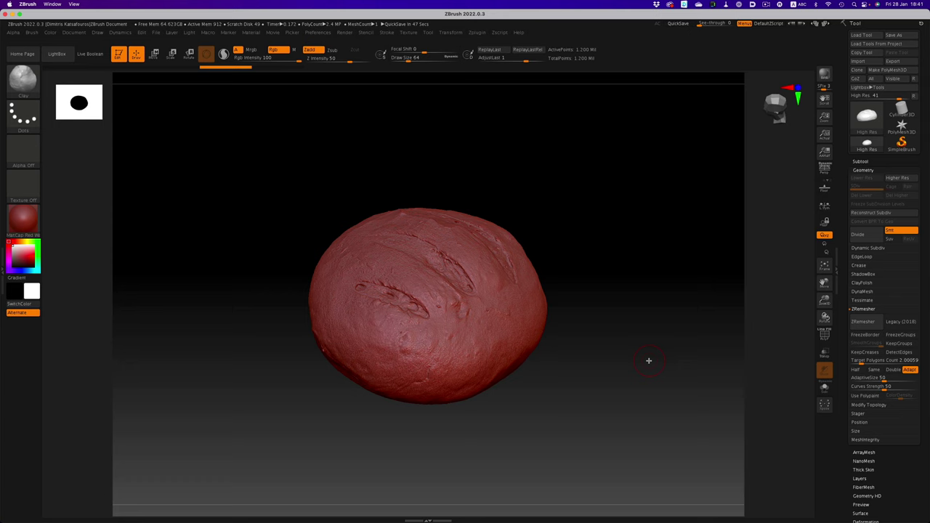
Step: Rotate the bread and pick the ZRemesherGuide brush with the B, Z, R shortcuts
{"action": "left_click_drag", "start_coordinate": [649, 361], "coordinate": [633, 337]}
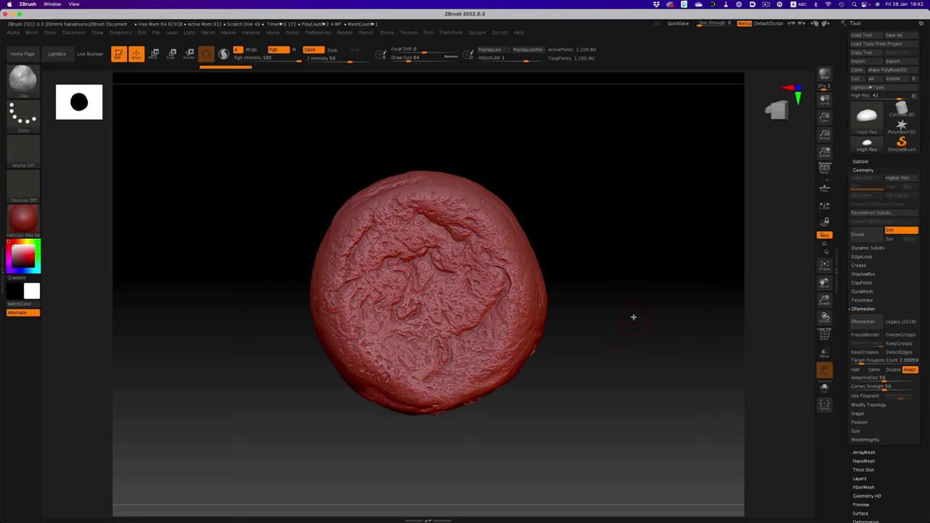
{"action": "key", "text": "b"}
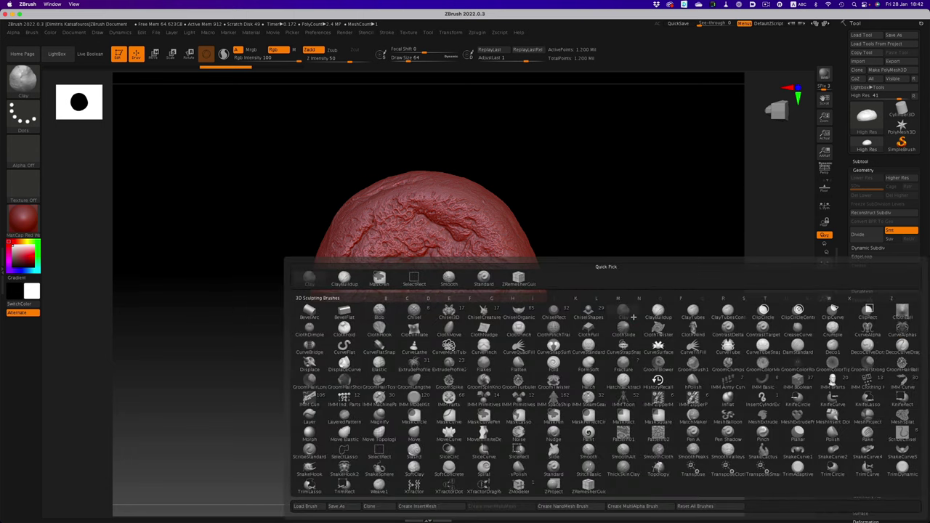
{"action": "key", "text": "z"}
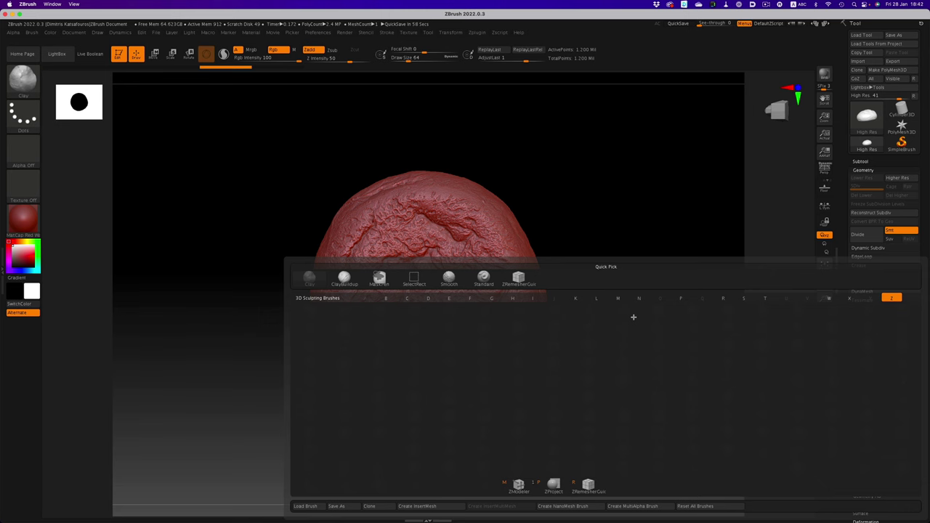
{"action": "key", "text": "r"}
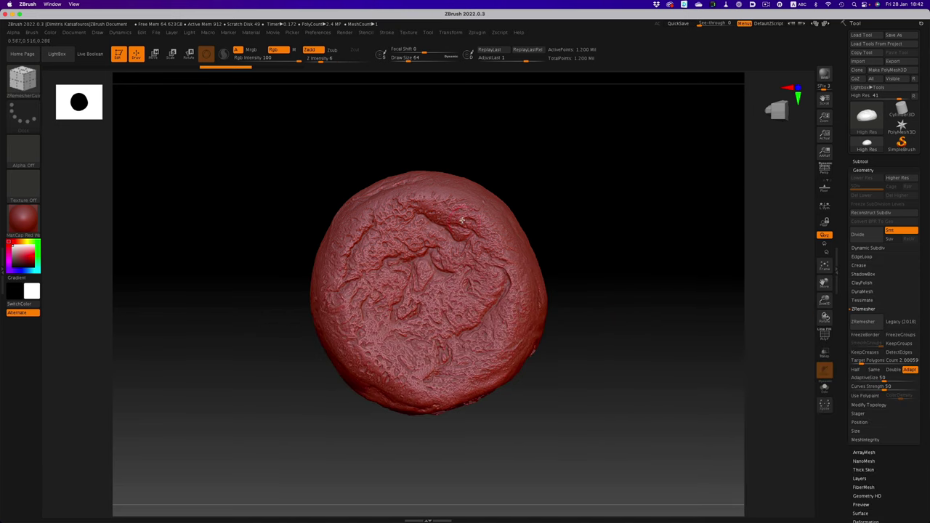
Step: Draw a guide curve on the upper right, set Curves Strength to 100, and run ZRemesher
{"action": "mouse_move", "coordinate": [451, 206]}
{"action": "left_mouse_down"}
{"action": "mouse_move", "coordinate": [481, 219]}
{"action": "mouse_move", "coordinate": [504, 247]}
{"action": "mouse_move", "coordinate": [520, 306]}
{"action": "mouse_move", "coordinate": [476, 376]}
{"action": "mouse_move", "coordinate": [435, 390]}
{"action": "mouse_move", "coordinate": [390, 383]}
{"action": "mouse_move", "coordinate": [352, 358]}
{"action": "mouse_move", "coordinate": [338, 326]}
{"action": "mouse_move", "coordinate": [337, 261]}
{"action": "mouse_move", "coordinate": [376, 213]}
{"action": "mouse_move", "coordinate": [434, 200]}
{"action": "left_mouse_up"}
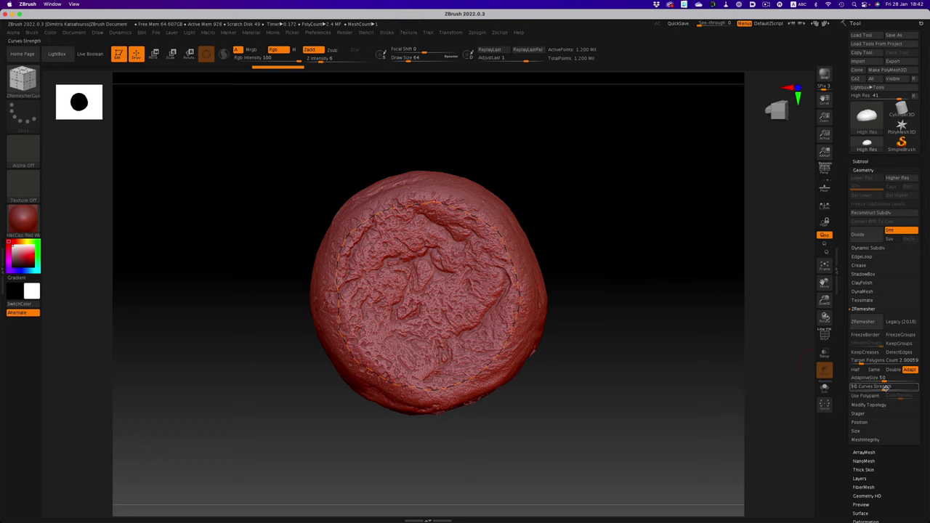
{"action": "left_click_drag", "start_coordinate": [886, 388], "coordinate": [922, 388]}
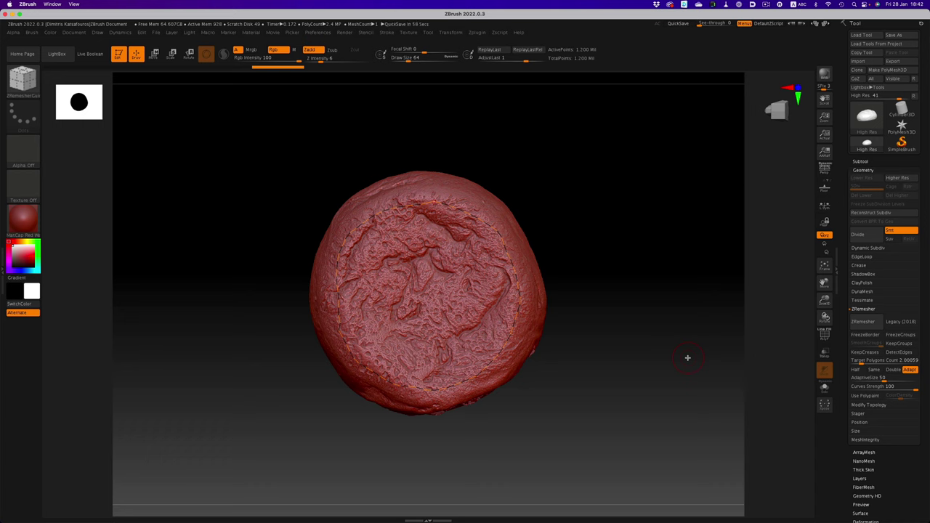
{"action": "left_click", "coordinate": [864, 322]}
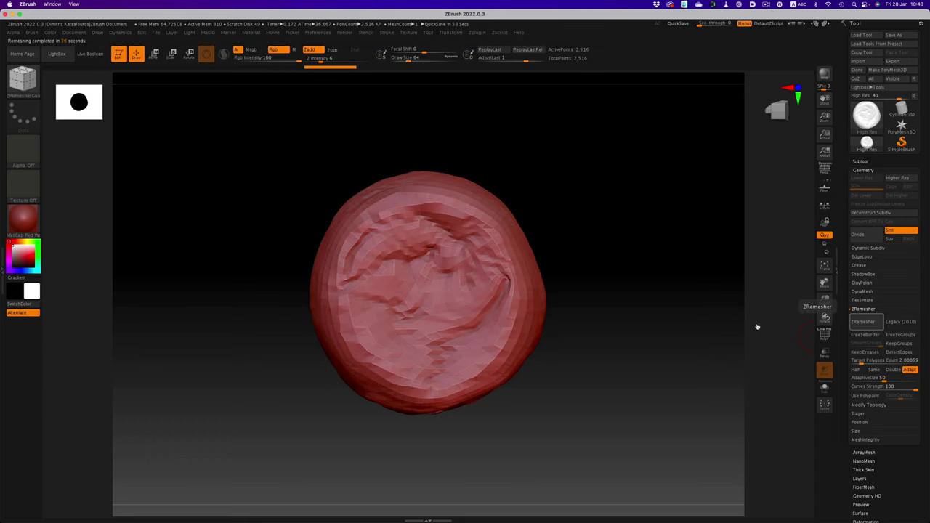
Step: Turn on the PolyF wireframe and orbit the remeshed bread to a top view
{"action": "key", "text": "shift+f"}
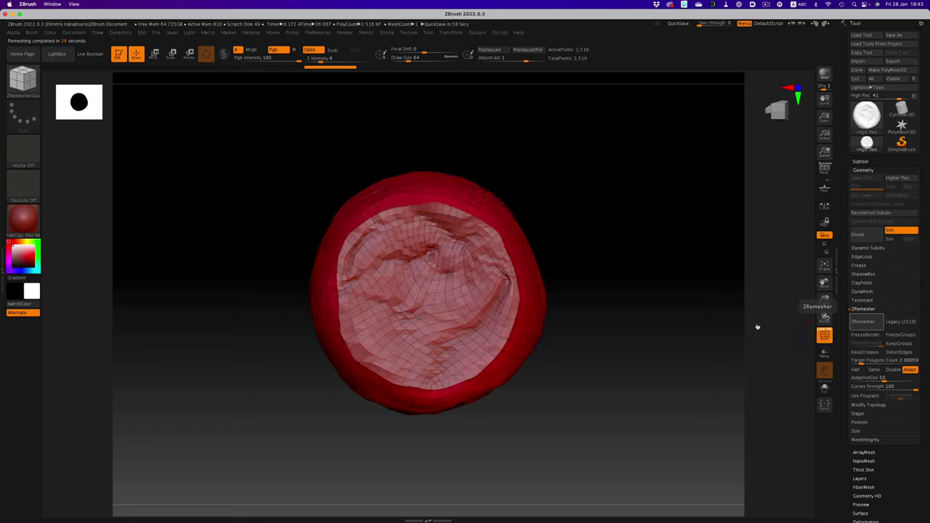
{"action": "left_click_drag", "start_coordinate": [647, 295], "coordinate": [621, 296]}
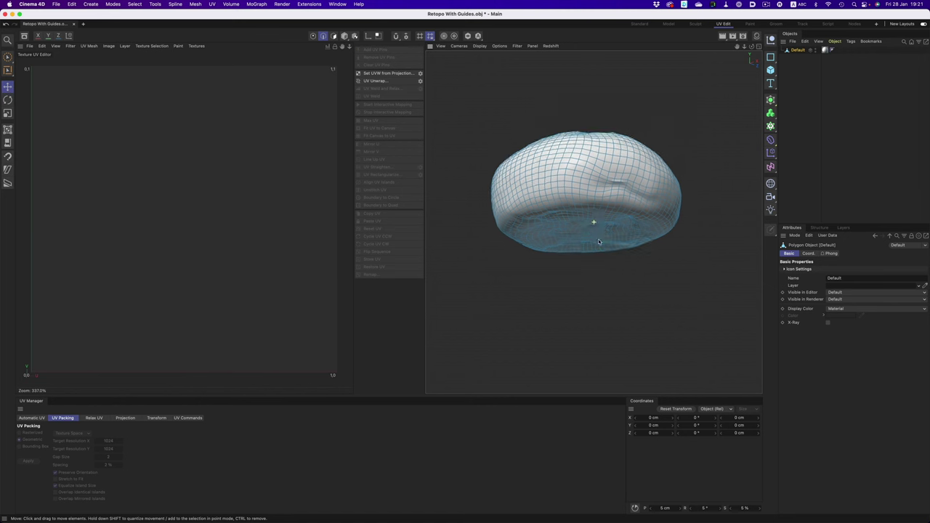
{"action": "left_click_drag", "start_coordinate": [598, 216], "coordinate": [610, 205], "text": "alt"}
Step: Loop-select the rim edge, UV-unwrap the bread mesh, and apply UV Packing to the islands
{"action": "key", "text": "v"}
{"action": "mouse_move", "coordinate": [623, 190]}
{"action": "left_click", "coordinate": [560, 224]}
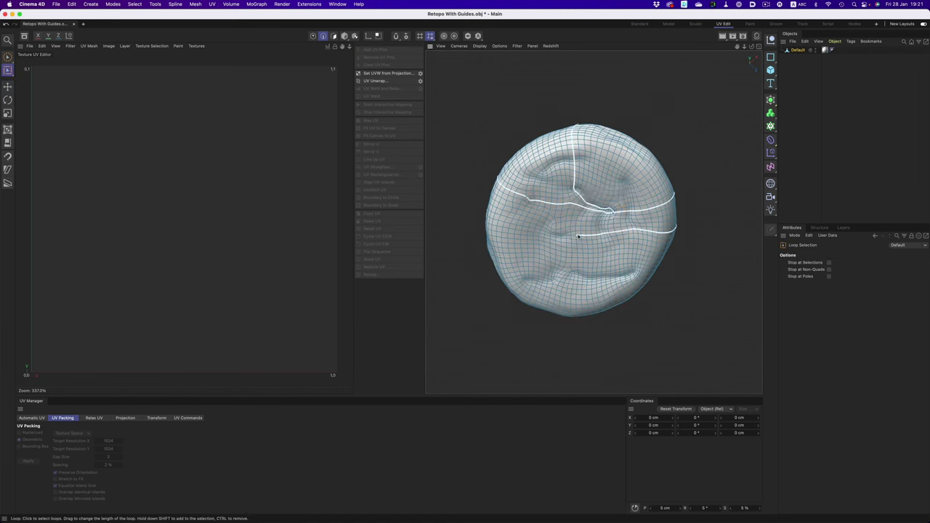
{"action": "left_click", "coordinate": [629, 180]}
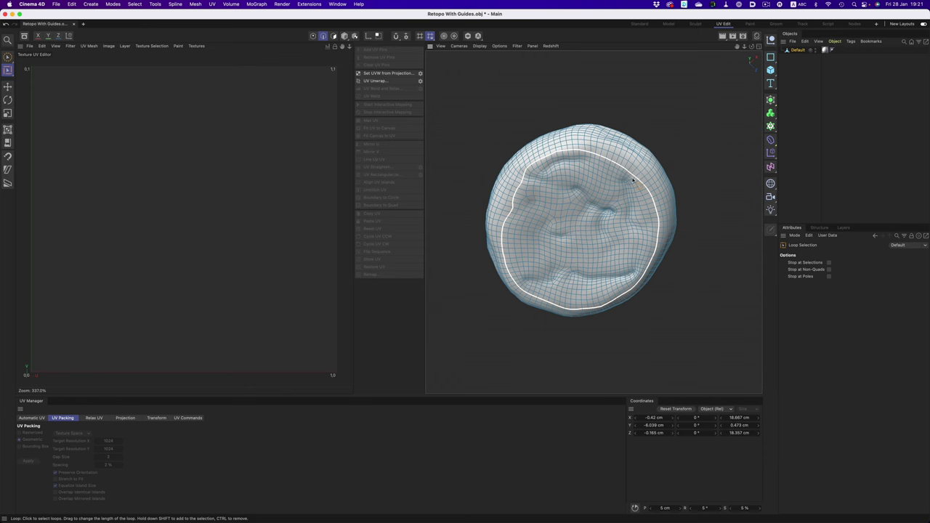
{"action": "left_click", "coordinate": [376, 81]}
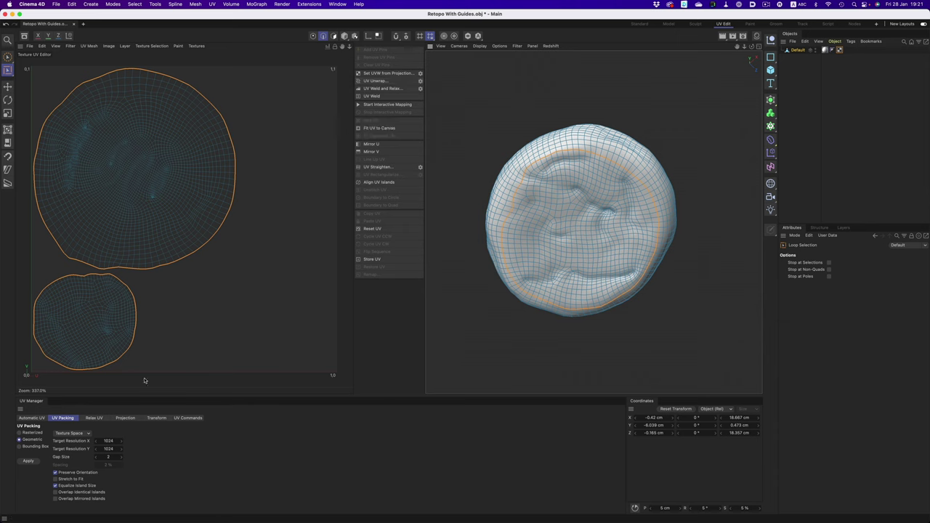
{"action": "left_click", "coordinate": [29, 461]}
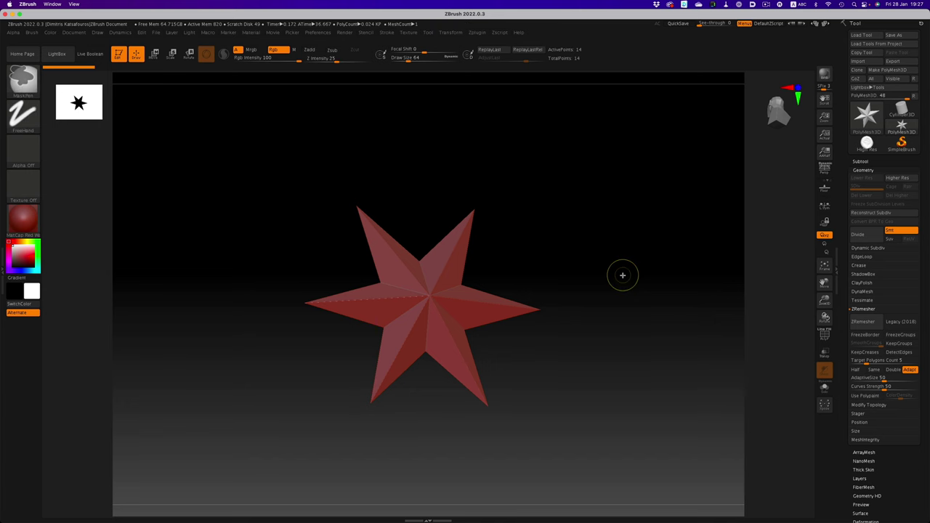
Step: Import Retopo With Guides UVd.obj from the Resources folder through Tool > Import
{"action": "key", "text": "ctrl"}
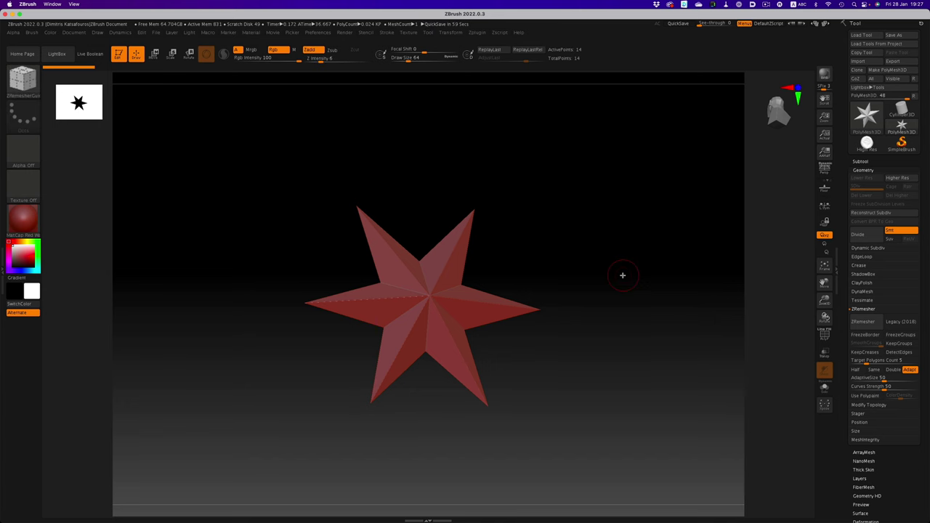
{"action": "left_click", "coordinate": [862, 61]}
{"action": "left_click", "coordinate": [312, 111]}
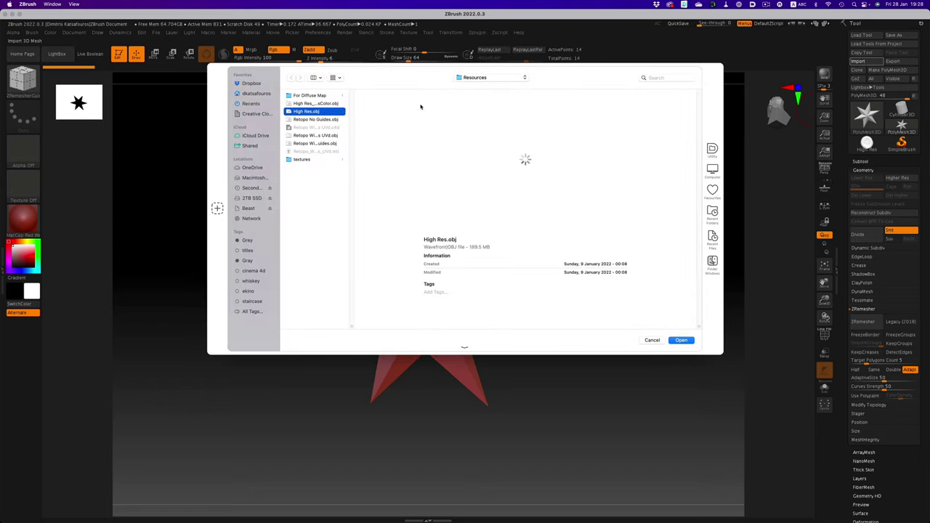
{"action": "left_click", "coordinate": [326, 136]}
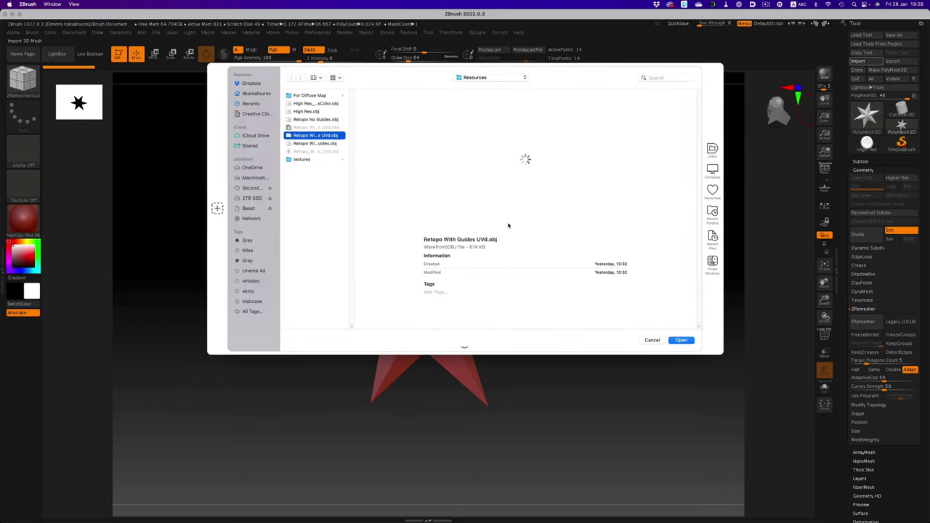
{"action": "left_click", "coordinate": [680, 341]}
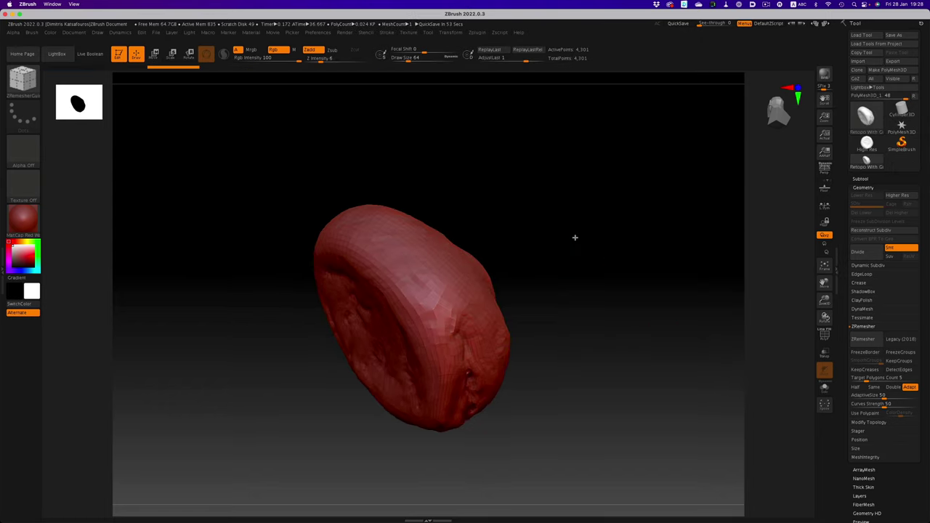
Step: Rotate the imported bread mesh upright and pan it to the viewport centre
{"action": "left_click_drag", "start_coordinate": [571, 236], "coordinate": [525, 208]}
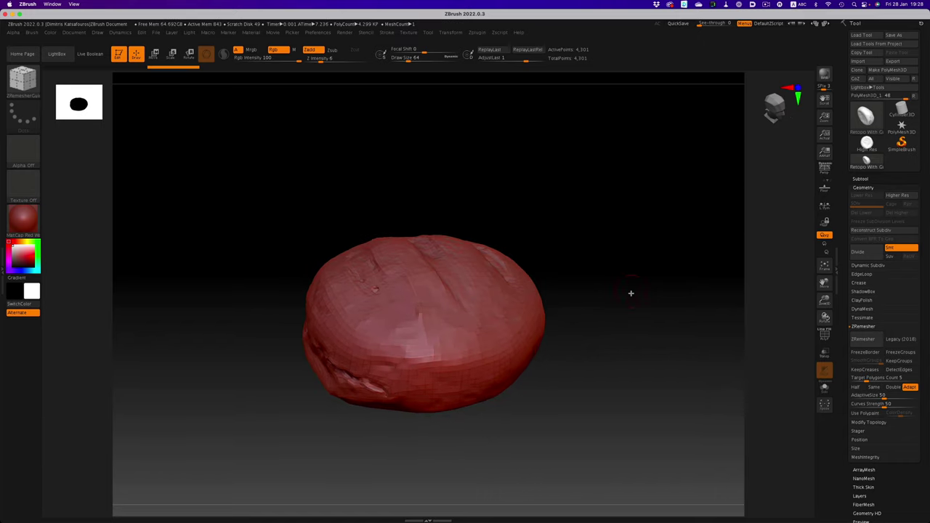
{"action": "left_click_drag", "start_coordinate": [633, 302], "coordinate": [646, 273], "text": "alt"}
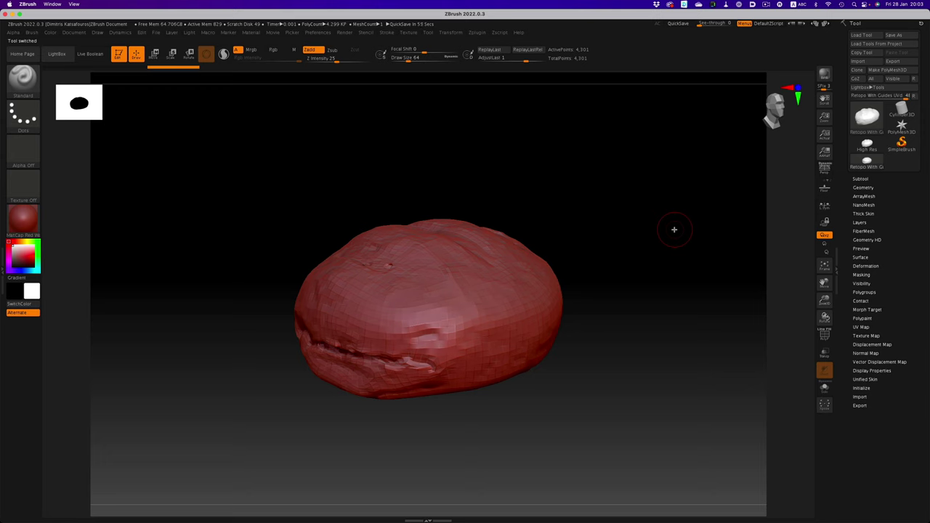
Step: Select the Retopo With Guides mesh and add subdivision levels until it reaches about 4.4 million points
{"action": "left_click", "coordinate": [867, 145]}
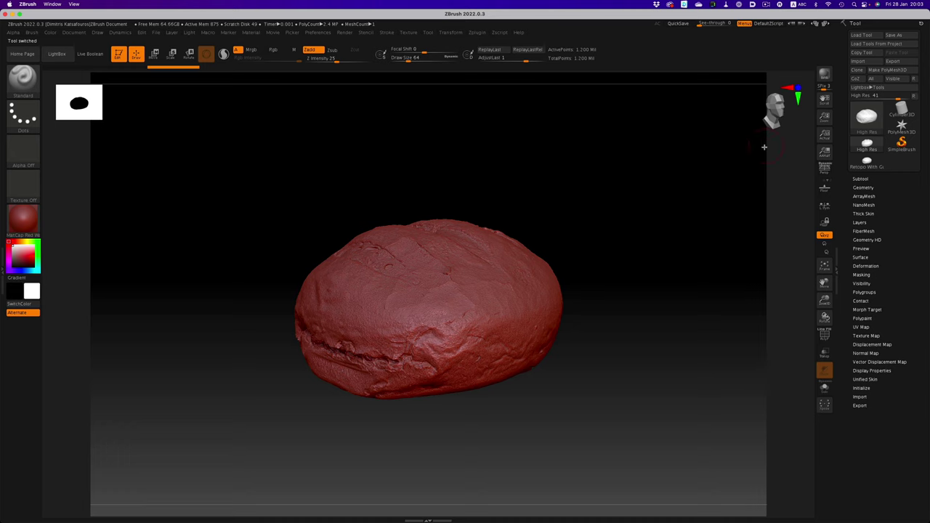
{"action": "left_click", "coordinate": [866, 163]}
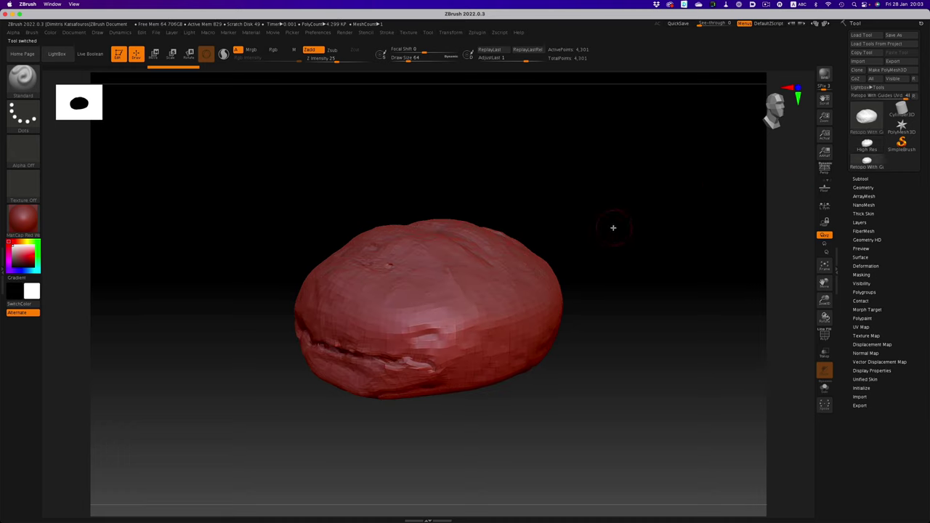
{"action": "key", "text": "ctrl"}
{"action": "key", "text": "ctrl+d"}
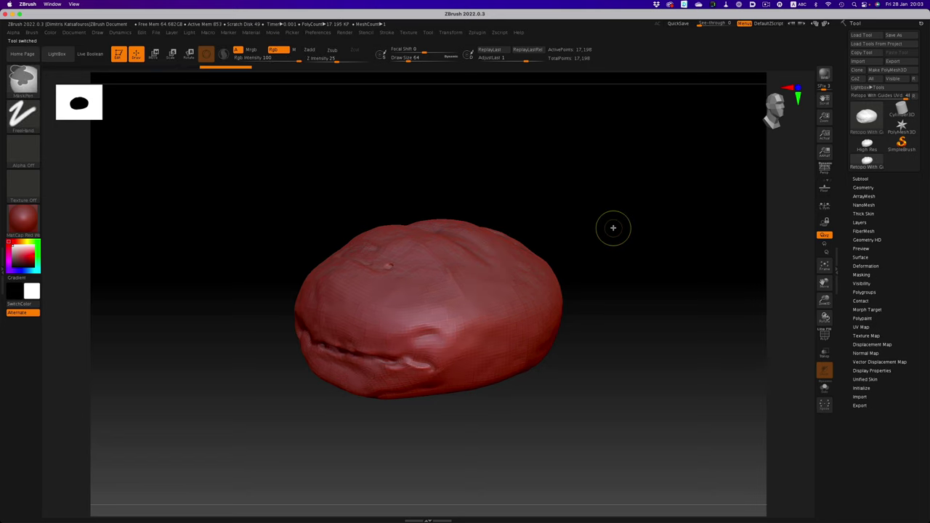
{"action": "key", "text": "ctrl+d"}
{"action": "key", "text": "ctrl+d"}
{"action": "key", "text": "ctrl+d"}
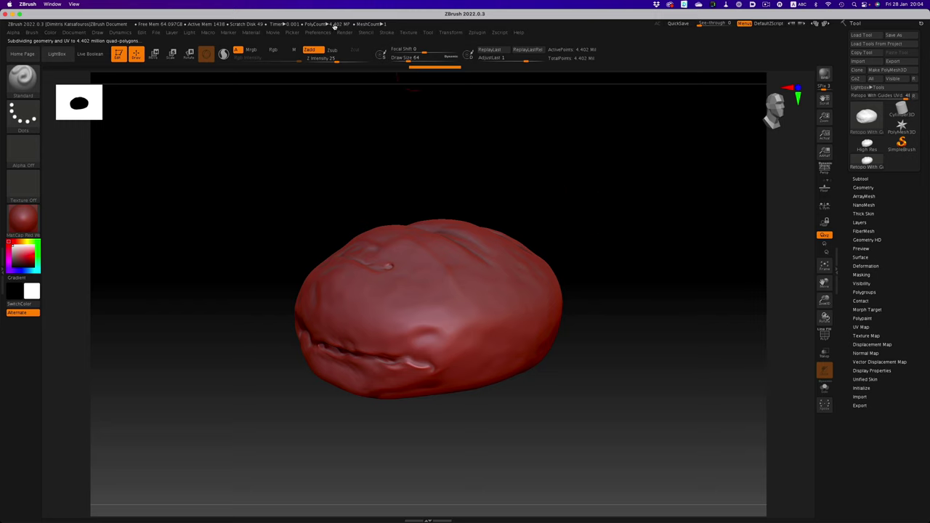
{"action": "key", "text": "shift"}
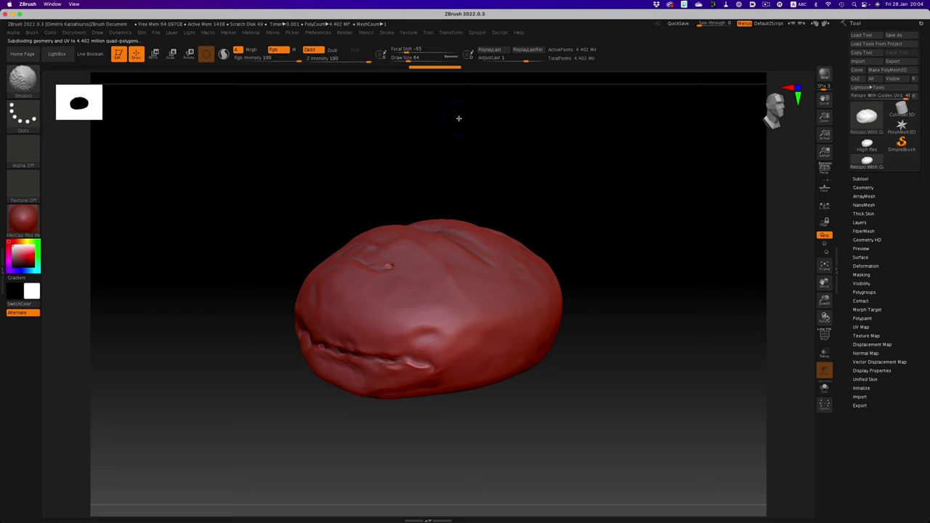
{"action": "key", "text": "shift+d"}
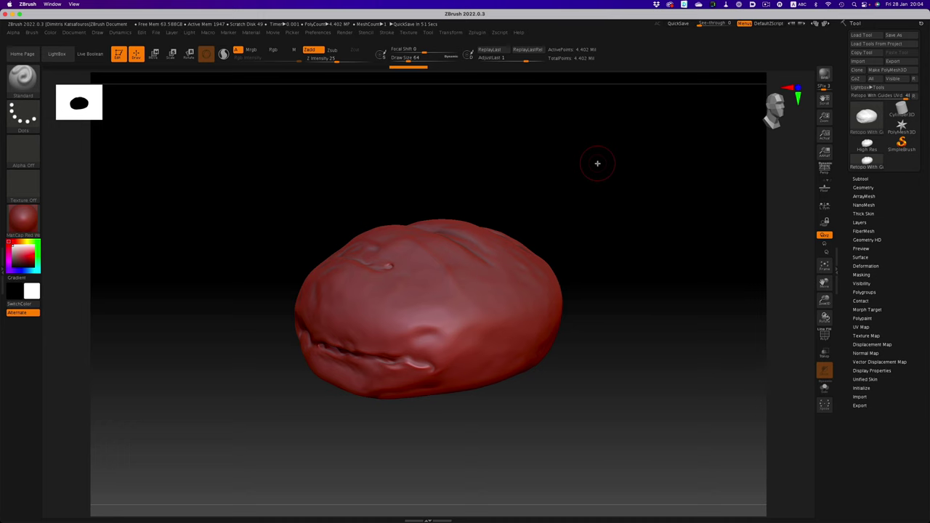
Step: Append the High Res scan as a second subtool and expand the Project settings
{"action": "left_click", "coordinate": [861, 179]}
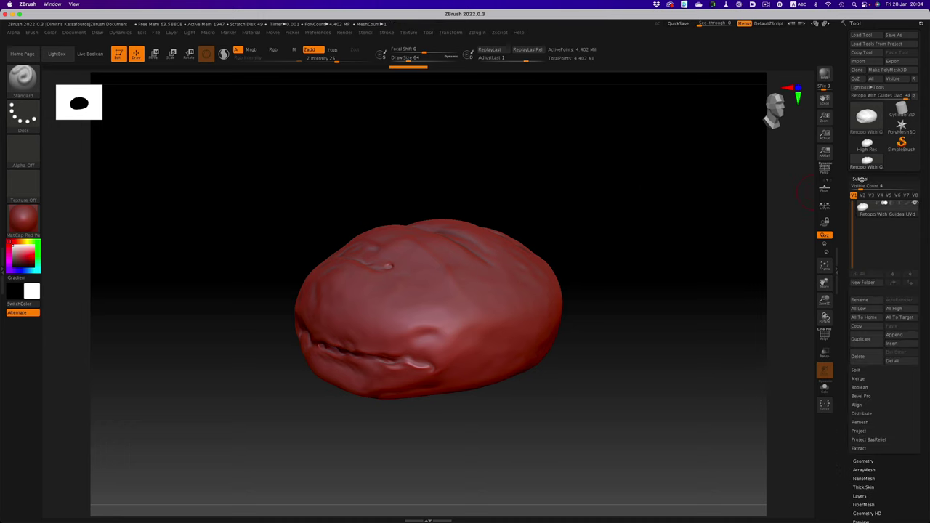
{"action": "left_click", "coordinate": [901, 333]}
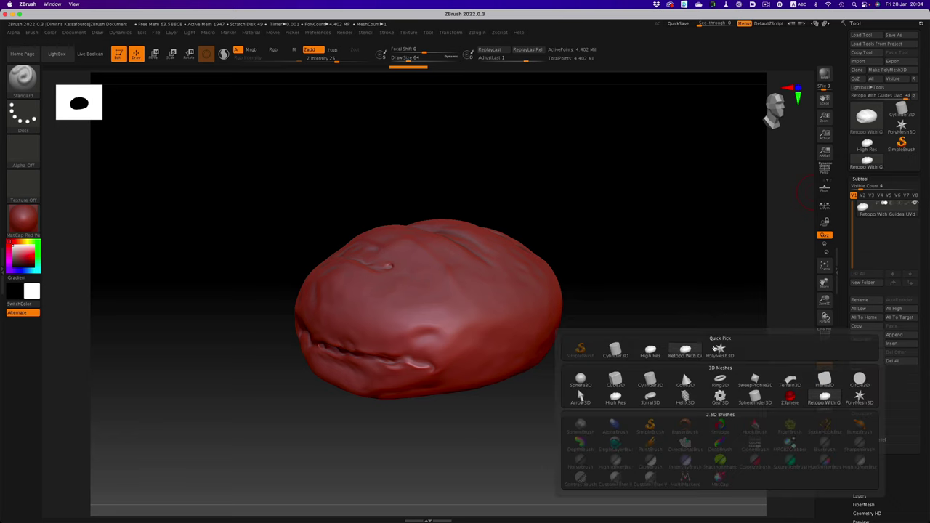
{"action": "left_click", "coordinate": [650, 350]}
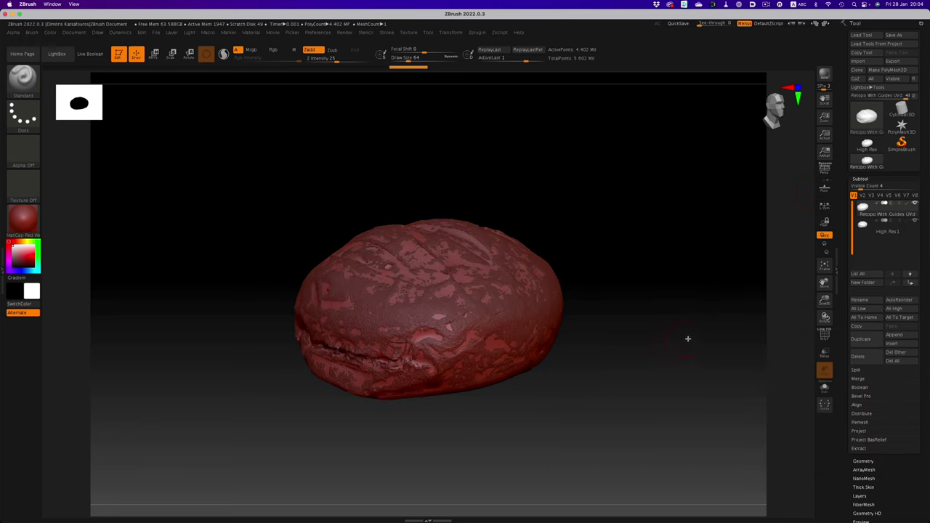
{"action": "left_click", "coordinate": [860, 431]}
Step: Set the projection Dist to 1 and run ProjectAll to transfer the scan detail
{"action": "scroll", "coordinate": [843, 400], "scroll_direction": "down", "scroll_amount": 3}
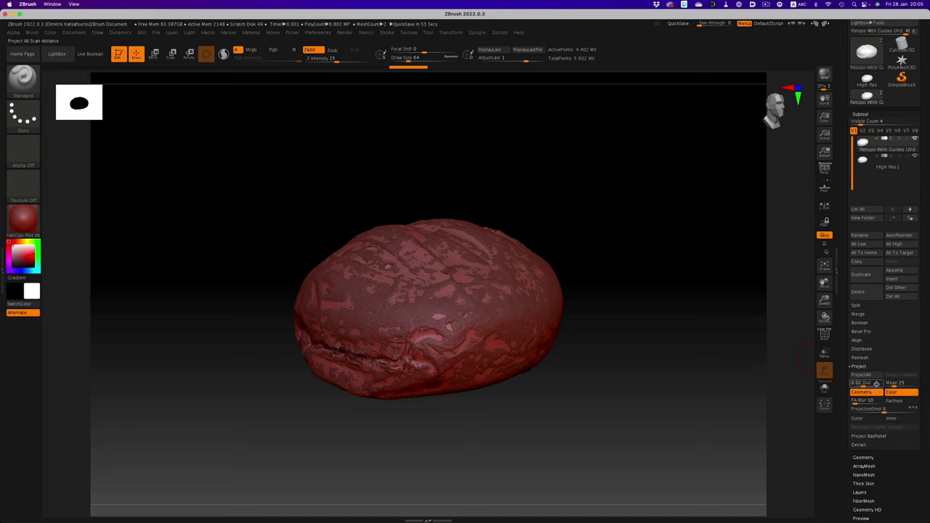
{"action": "left_click", "coordinate": [862, 384]}
{"action": "type", "text": "1"}
{"action": "key", "text": "Return"}
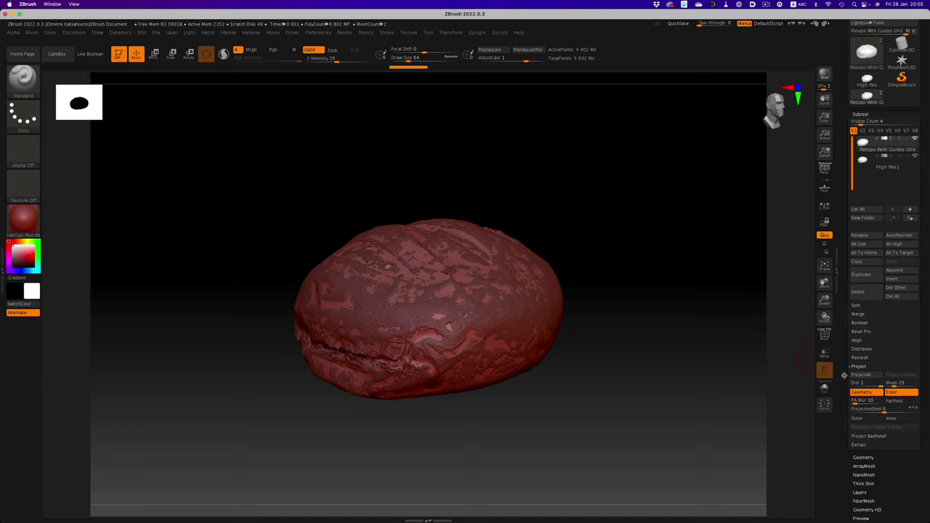
{"action": "left_click", "coordinate": [868, 375]}
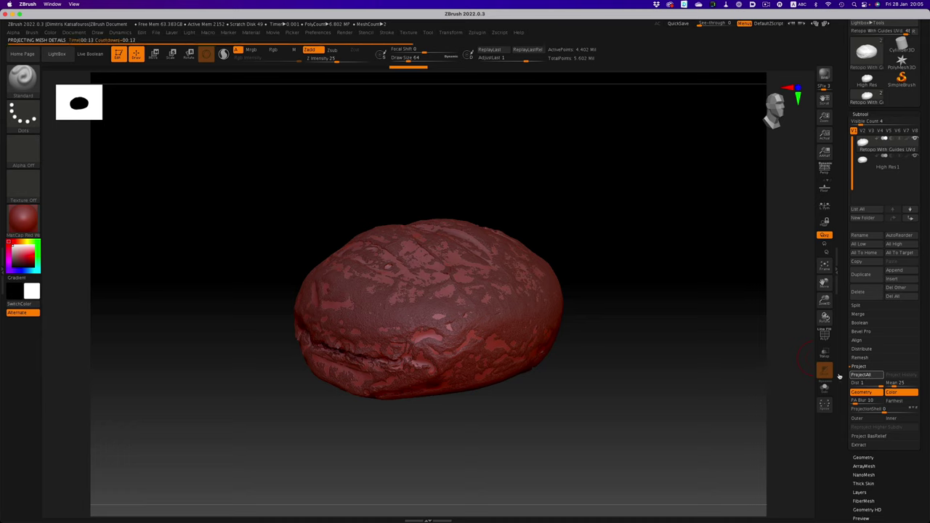
{"action": "left_click_drag", "start_coordinate": [734, 273], "coordinate": [724, 246]}
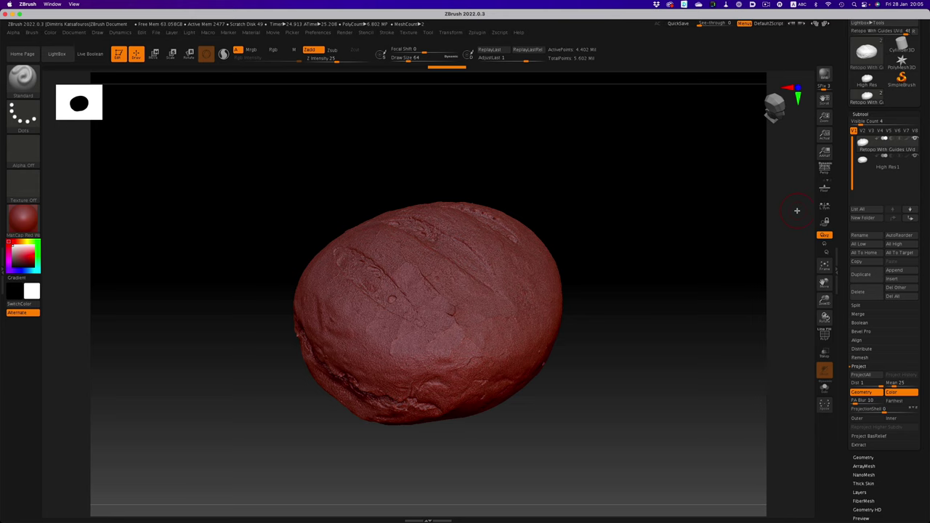
Step: Delete the High Res1 subtool and inspect the remaining detailed bread from several angles
{"action": "left_click", "coordinate": [873, 168]}
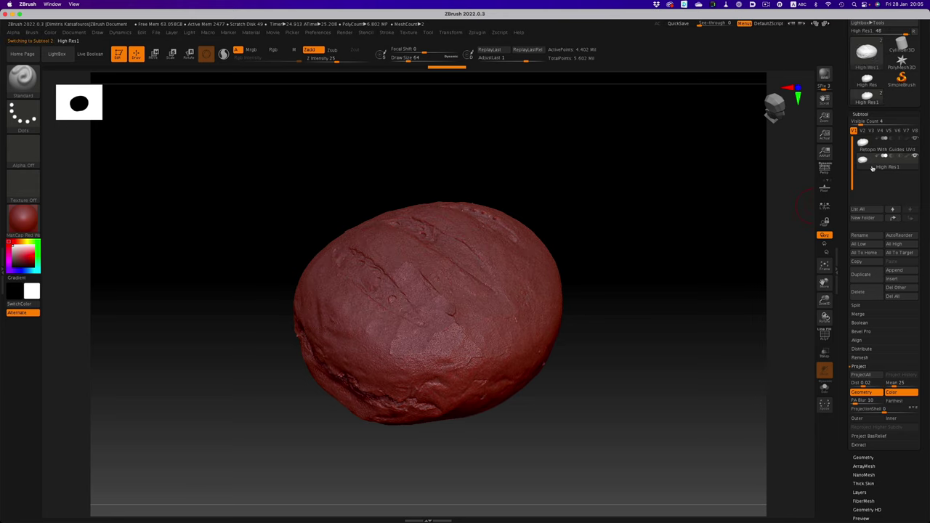
{"action": "left_click", "coordinate": [864, 293]}
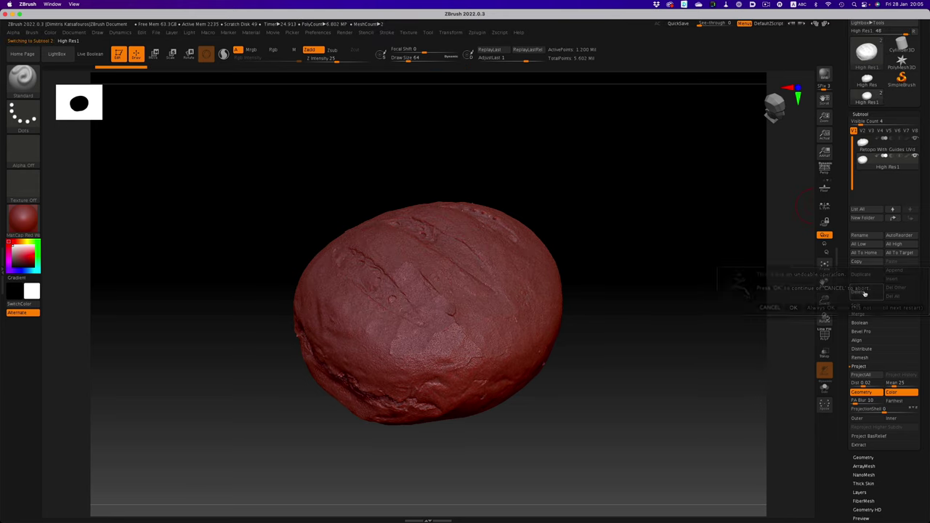
{"action": "left_click", "coordinate": [794, 307]}
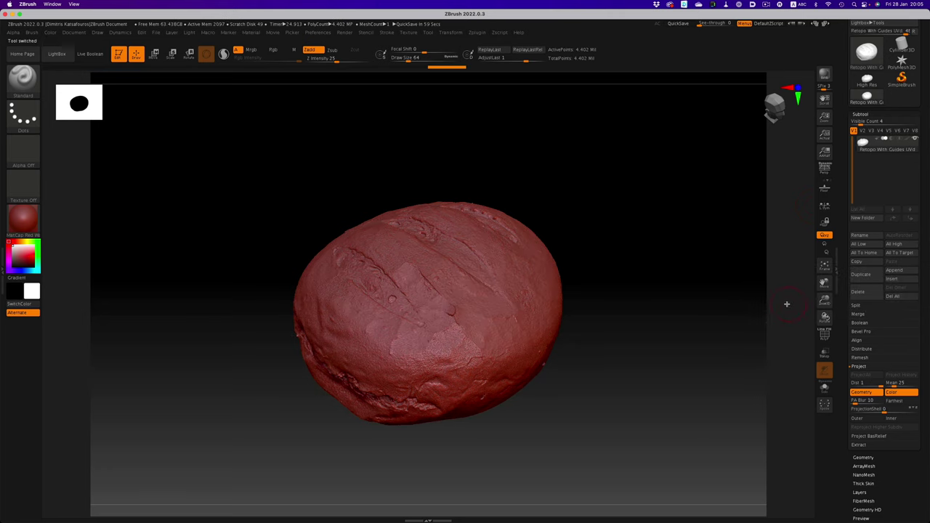
{"action": "left_click_drag", "start_coordinate": [670, 333], "coordinate": [656, 268]}
{"action": "left_click_drag", "start_coordinate": [654, 313], "coordinate": [642, 216]}
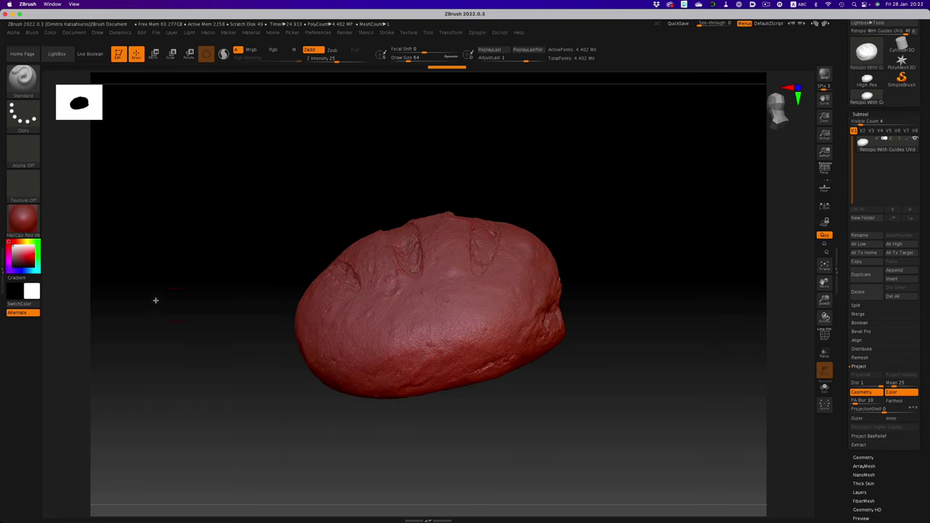
Step: Dock the Zplugin menu in the left tray and expand Multi Map Exporter
{"action": "left_click", "coordinate": [3, 270]}
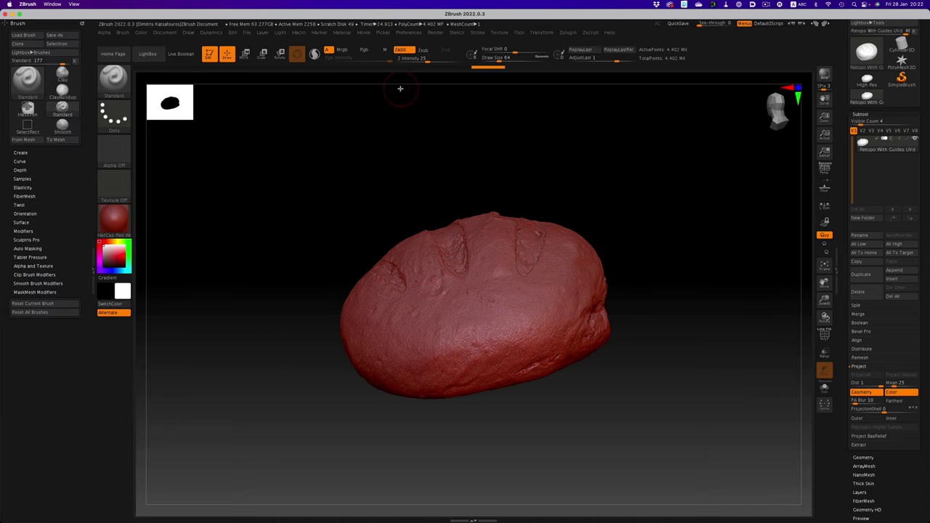
{"action": "left_click", "coordinate": [567, 33]}
{"action": "left_click_drag", "start_coordinate": [562, 41], "coordinate": [17, 353]}
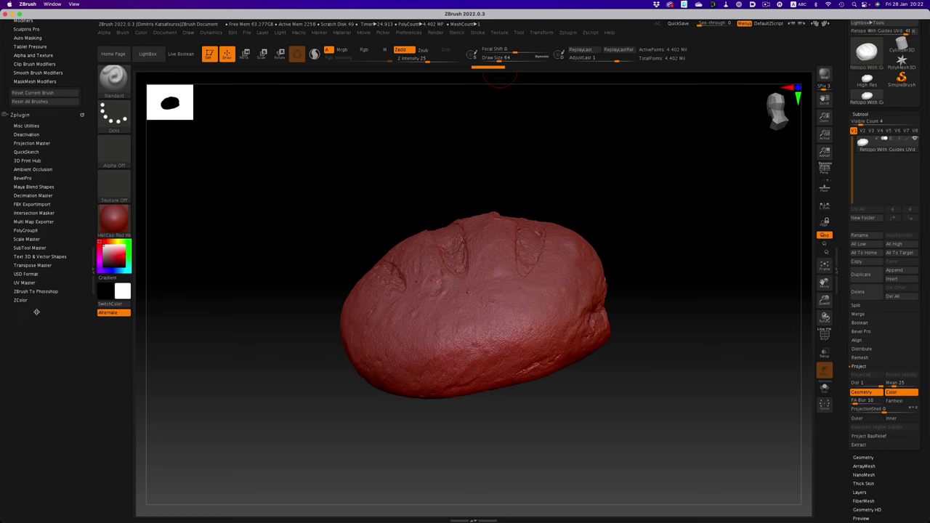
{"action": "left_click", "coordinate": [35, 222]}
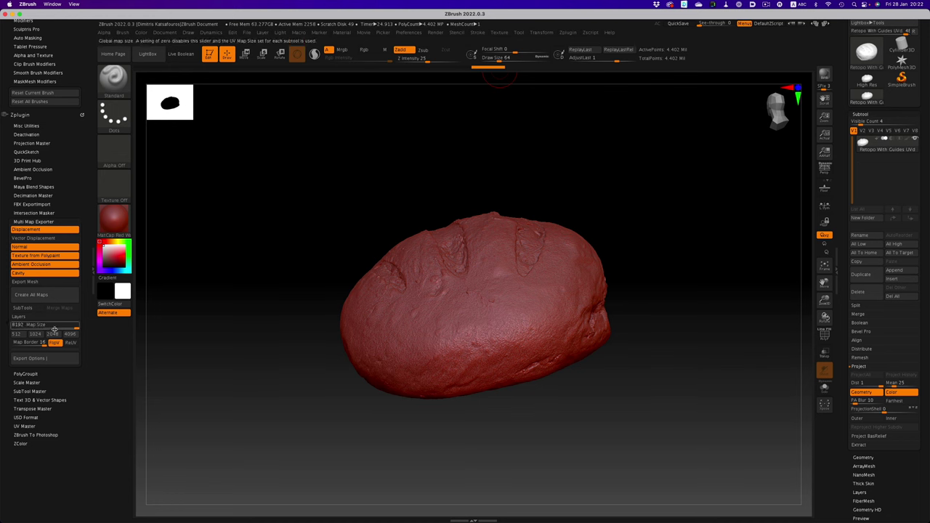
{"action": "left_click", "coordinate": [54, 359]}
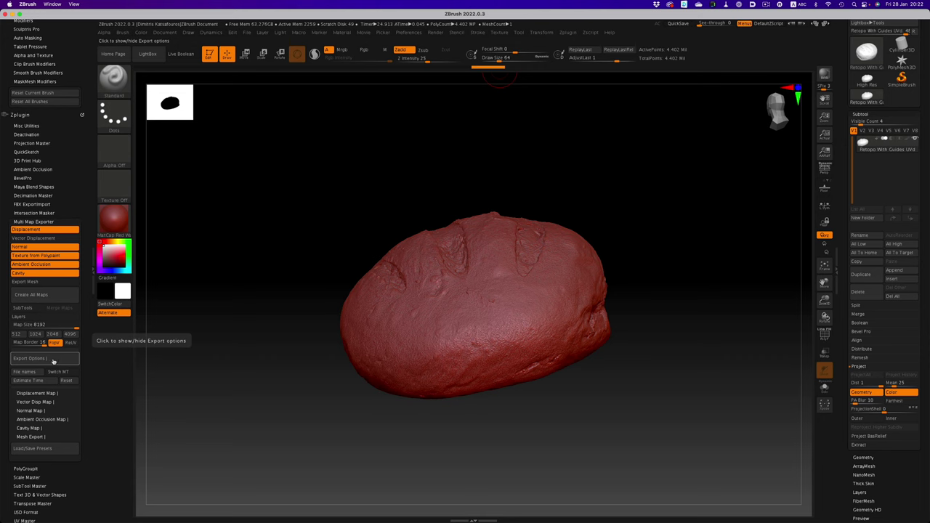
{"action": "left_click", "coordinate": [47, 392]}
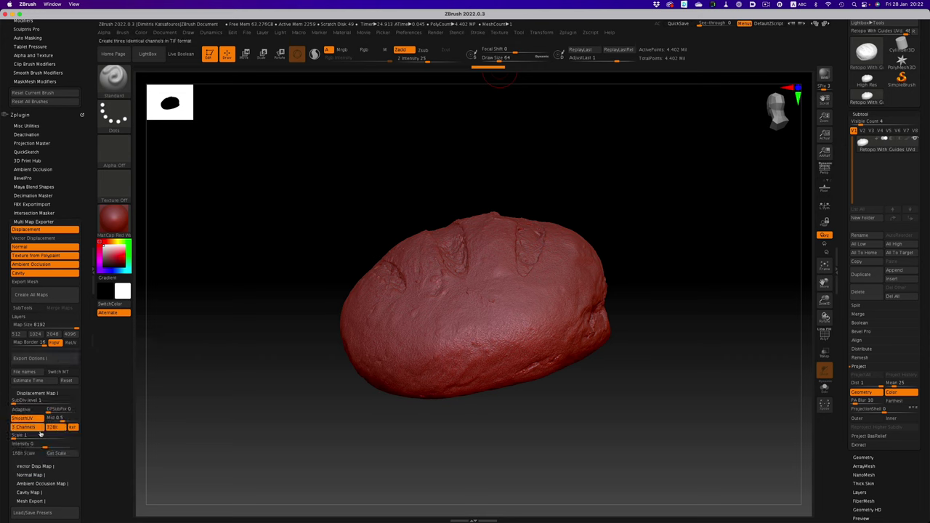
{"action": "left_click", "coordinate": [38, 466]}
{"action": "left_click", "coordinate": [30, 440]}
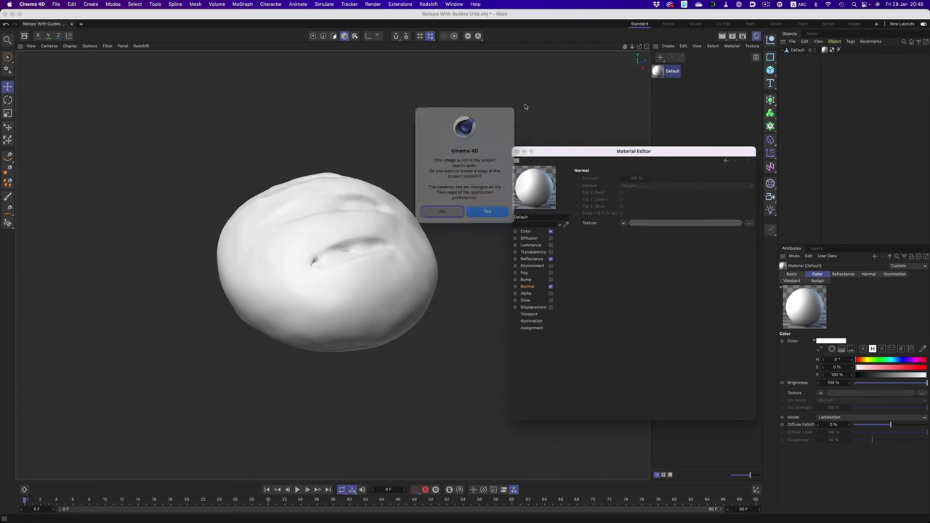
Step: Load the baked normal map, enable displacement with Sub Polygon Displacement, and set its height
{"action": "left_click", "coordinate": [442, 208]}
{"action": "left_click", "coordinate": [550, 306]}
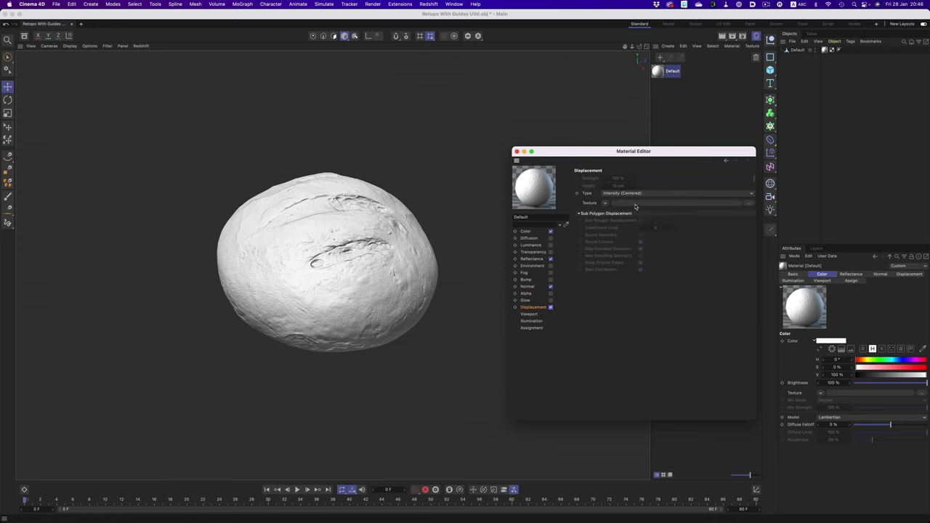
{"action": "left_click", "coordinate": [640, 248]}
{"action": "left_click", "coordinate": [619, 185]}
{"action": "left_click", "coordinate": [516, 152]}
{"action": "left_click_drag", "start_coordinate": [429, 189], "coordinate": [410, 197], "text": "alt"}
{"action": "left_click_drag", "start_coordinate": [329, 145], "coordinate": [307, 187], "text": "alt"}
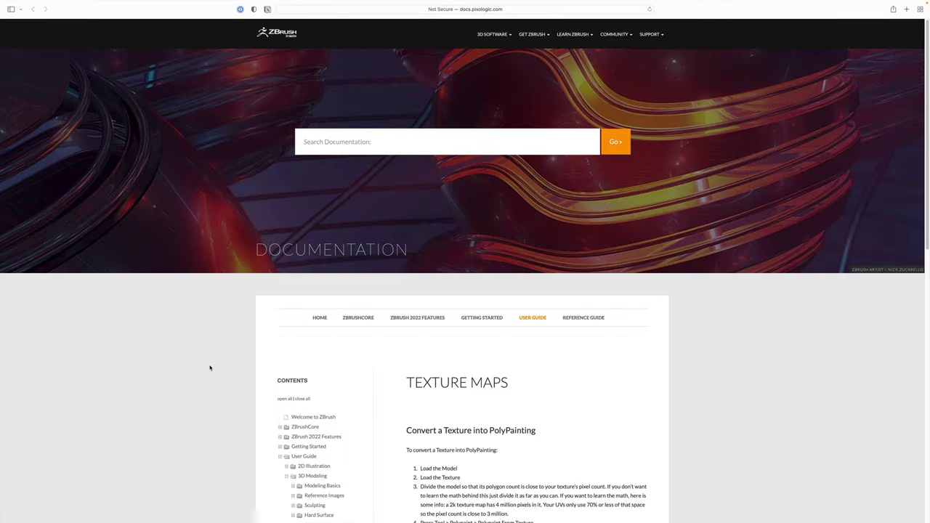
Step: Scroll through the Texture Maps page on converting a texture into PolyPainting
{"action": "scroll", "coordinate": [210, 368], "scroll_direction": "down", "scroll_amount": 5}
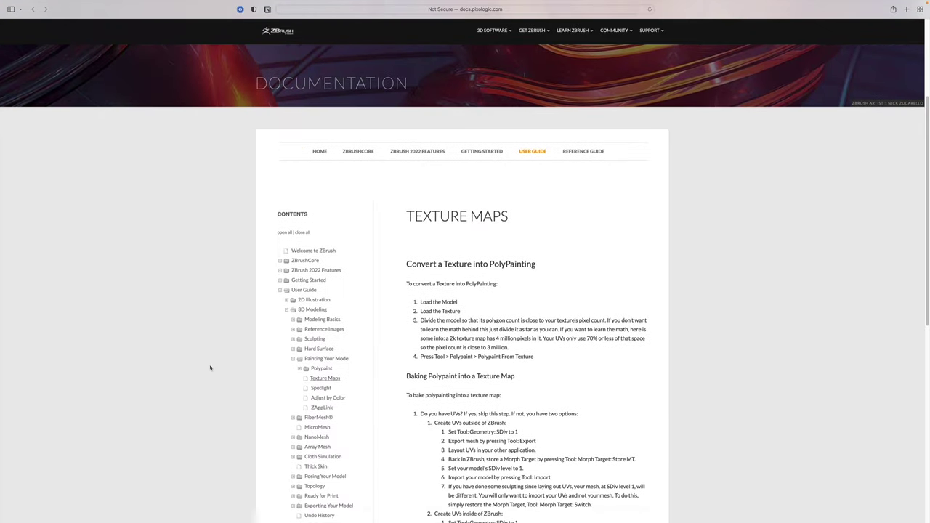
{"action": "scroll", "coordinate": [210, 367], "scroll_direction": "down", "scroll_amount": 1}
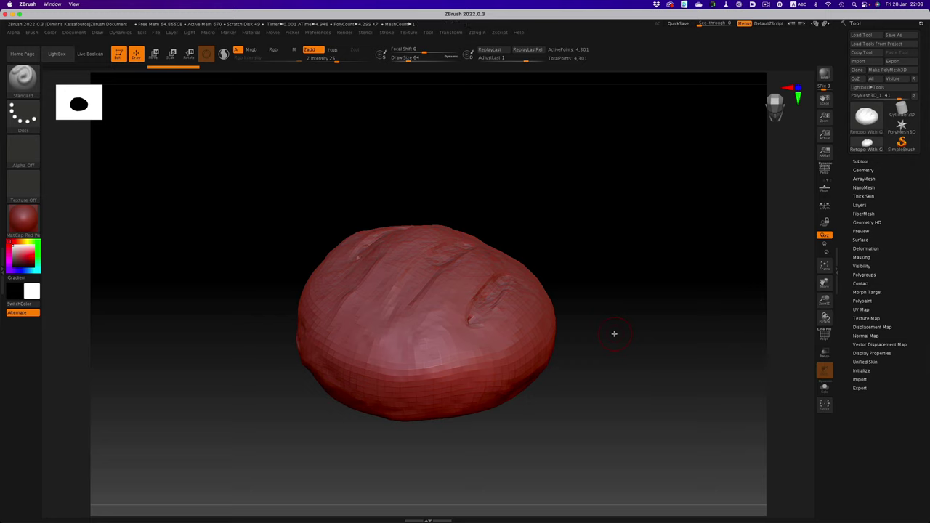
Step: Select the star tool and import the dense bread mesh from the For Diffuse Map folder
{"action": "left_click", "coordinate": [901, 127]}
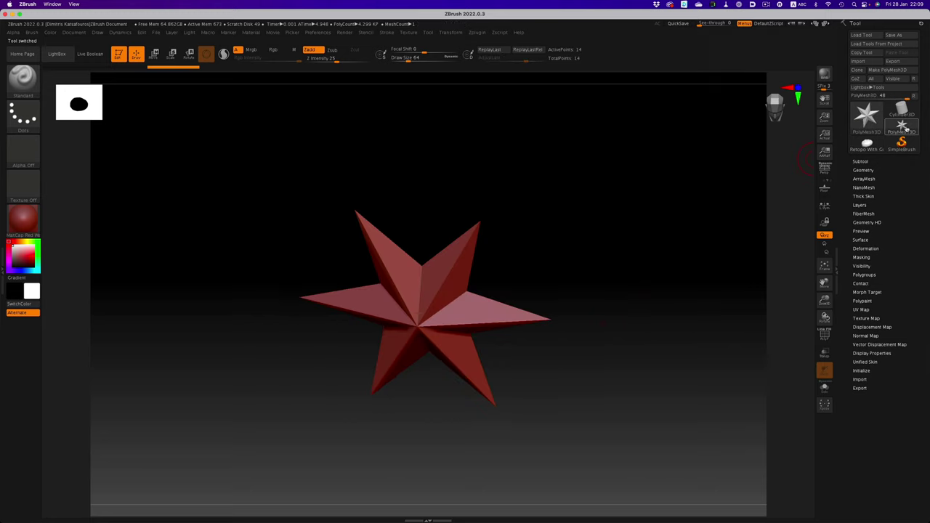
{"action": "left_click", "coordinate": [858, 61]}
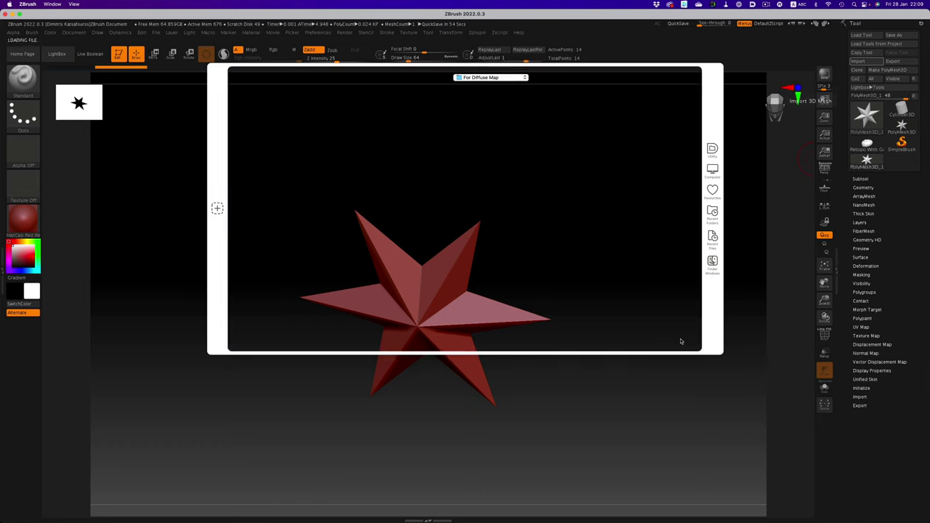
{"action": "left_click", "coordinate": [678, 339]}
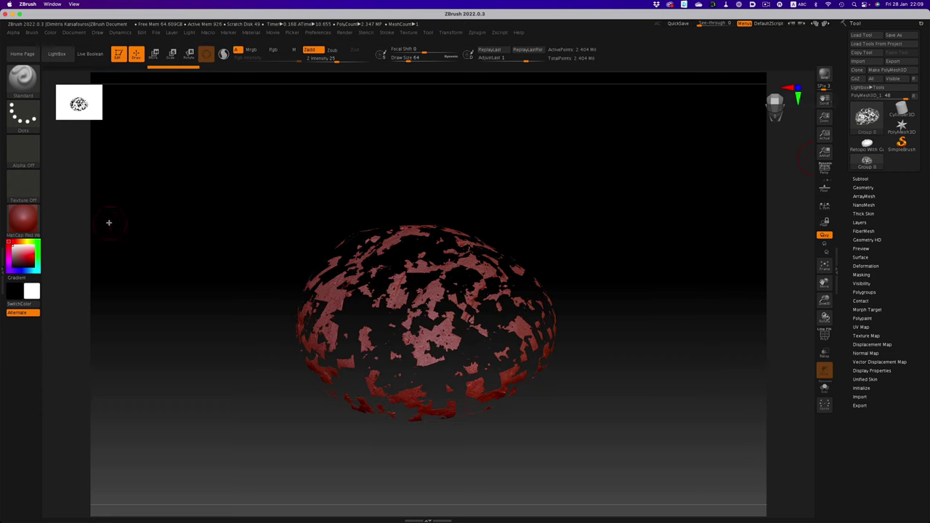
Step: Import the baked_mesh_0 Vertical.jpg texture
{"action": "left_click", "coordinate": [25, 187]}
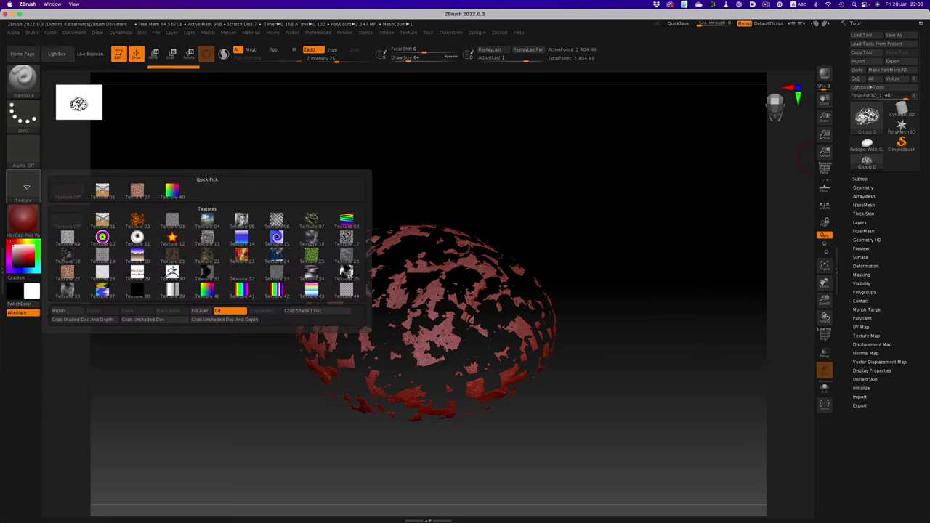
{"action": "left_click", "coordinate": [69, 311]}
{"action": "left_click", "coordinate": [393, 95]}
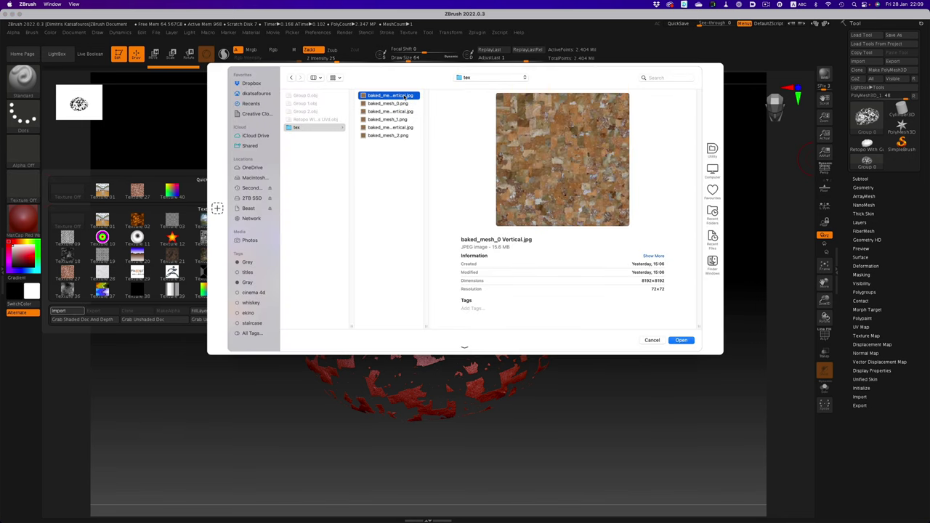
{"action": "left_click", "coordinate": [681, 340]}
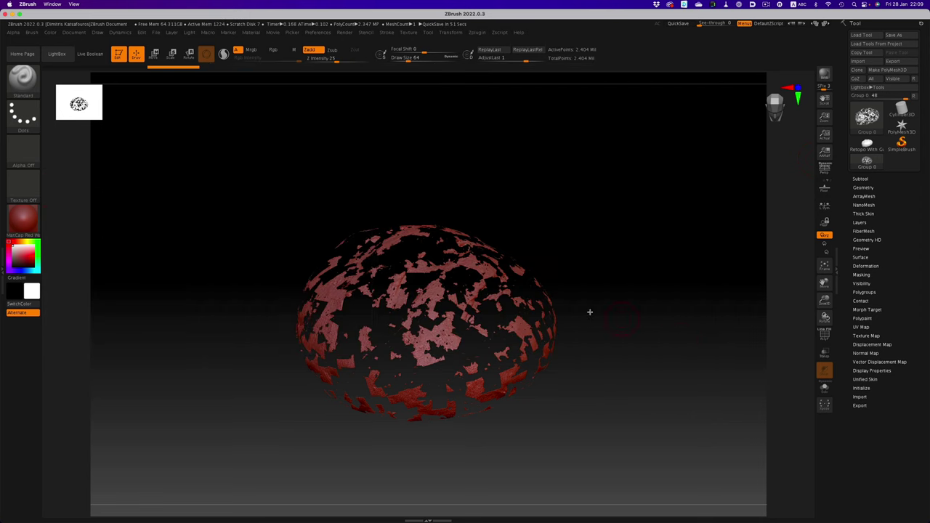
Step: Make baked_mesh_0 Vertical the current texture, enable Mrgb, and apply Polypaint From Texture
{"action": "left_click", "coordinate": [22, 183]}
{"action": "left_click", "coordinate": [207, 193]}
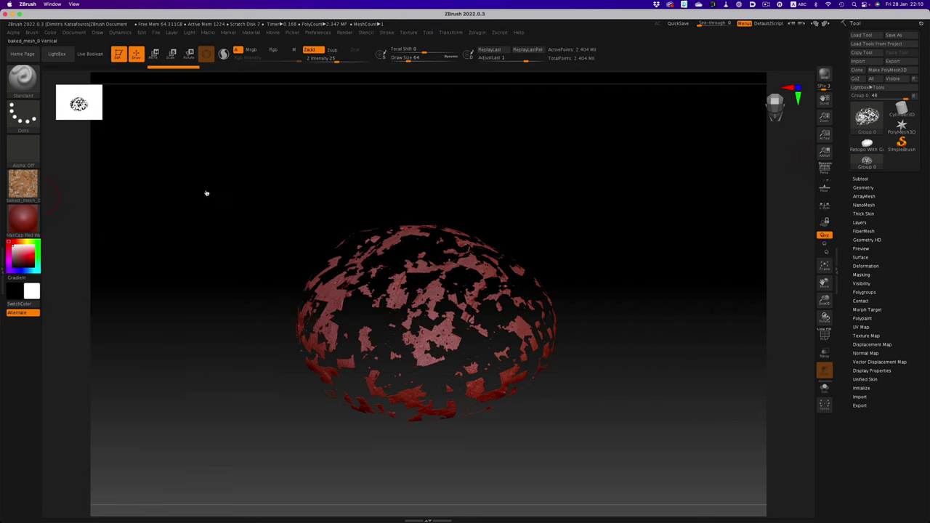
{"action": "left_click", "coordinate": [250, 50]}
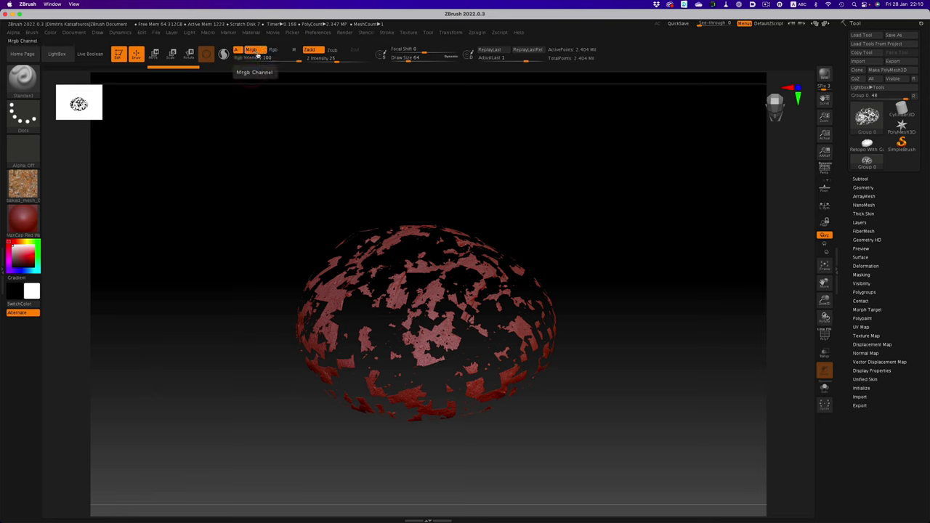
{"action": "left_click", "coordinate": [862, 318]}
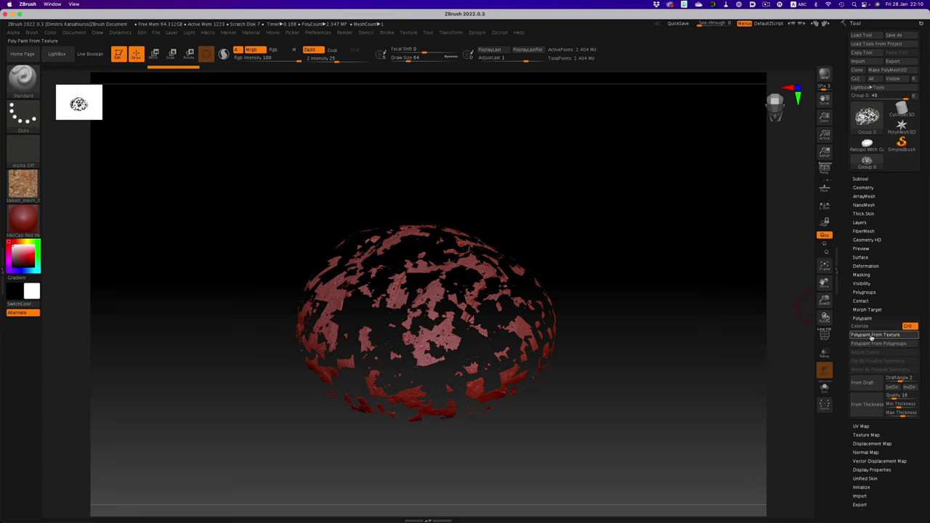
{"action": "left_click", "coordinate": [872, 335]}
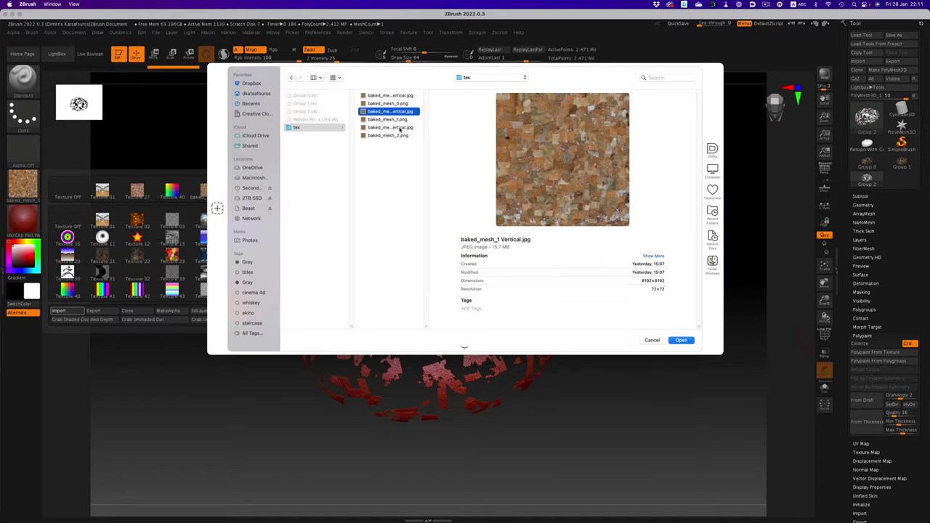
Step: Import baked_mesh_2 Vertical.jpg, make it current, and apply Polypaint From Texture
{"action": "left_click", "coordinate": [397, 127]}
{"action": "left_click", "coordinate": [681, 340]}
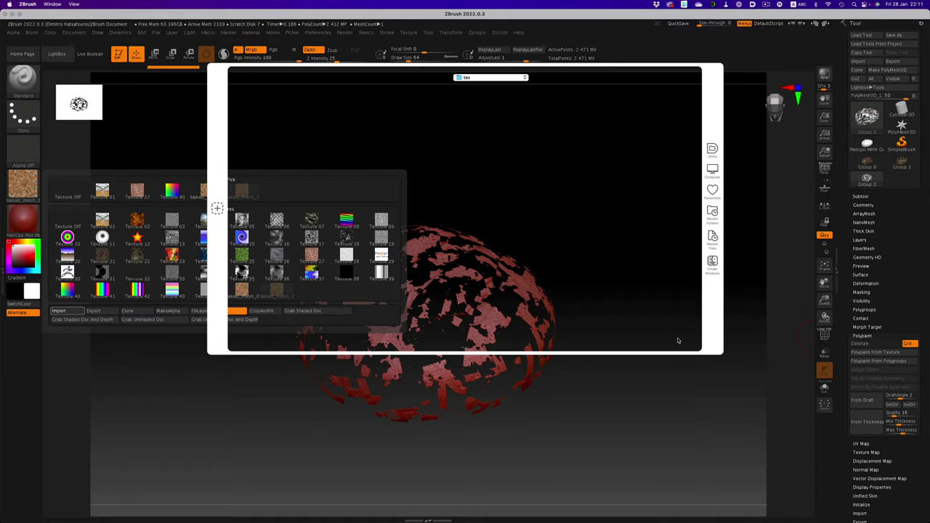
{"action": "left_click", "coordinate": [23, 183]}
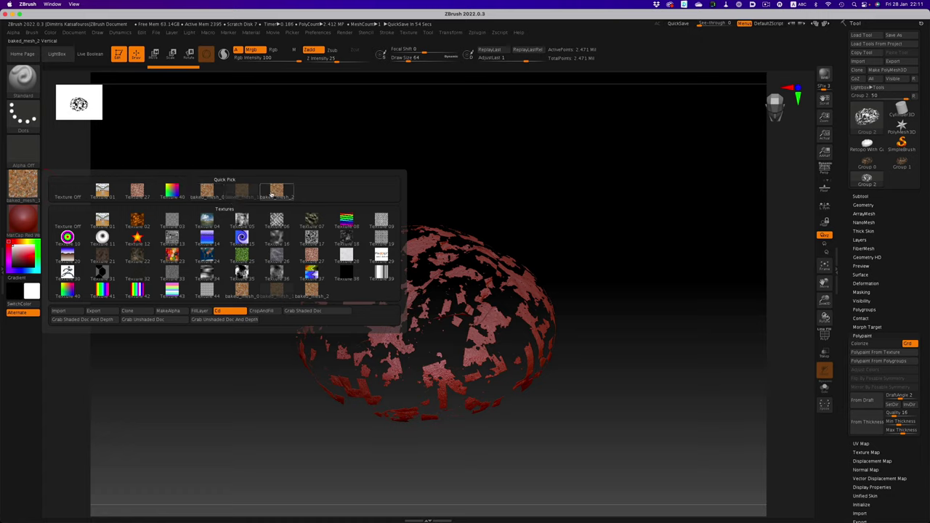
{"action": "left_click", "coordinate": [278, 191]}
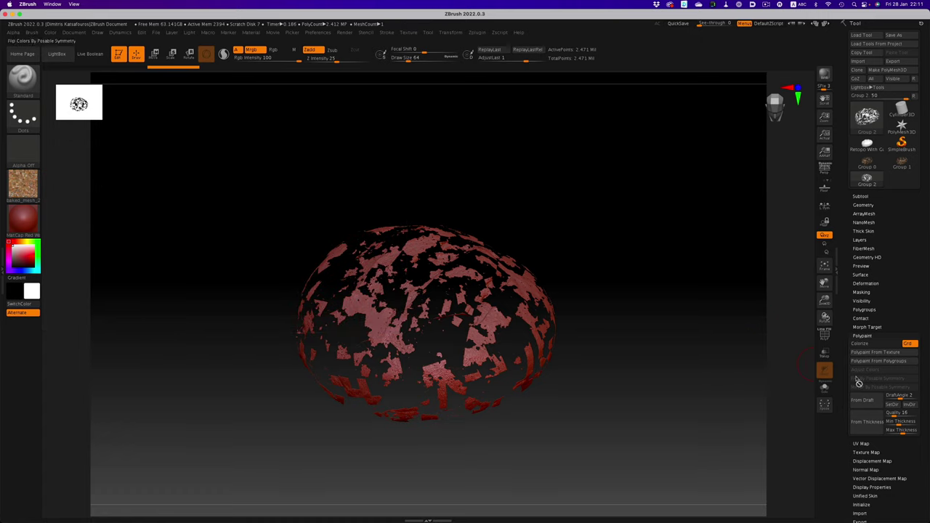
{"action": "left_click", "coordinate": [878, 353]}
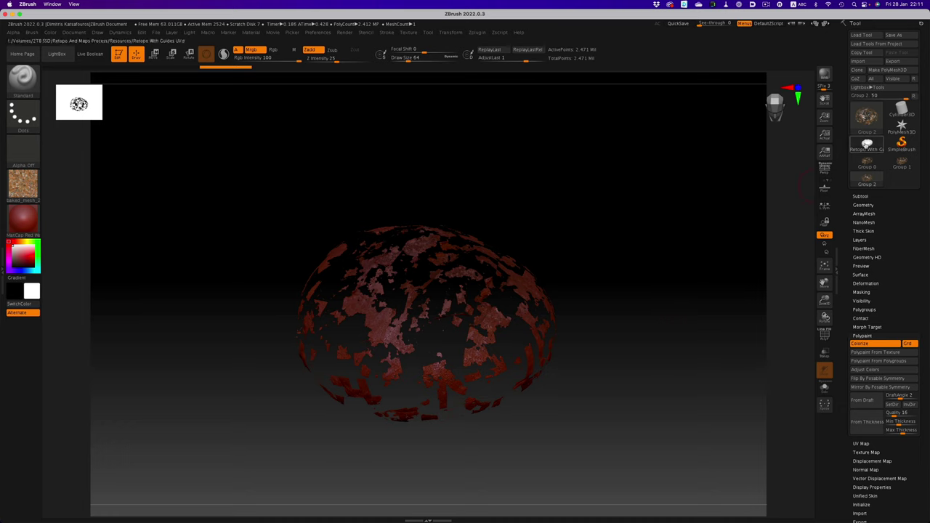
Step: Project the scan's polypaint and detail onto the Retopo With Guides subtool with ProjectAll
{"action": "left_click", "coordinate": [867, 144]}
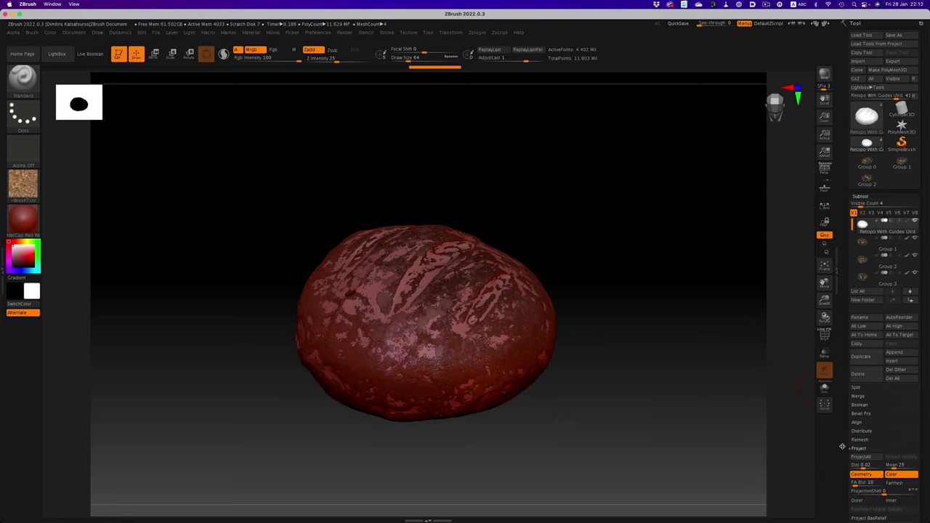
{"action": "left_click", "coordinate": [859, 448]}
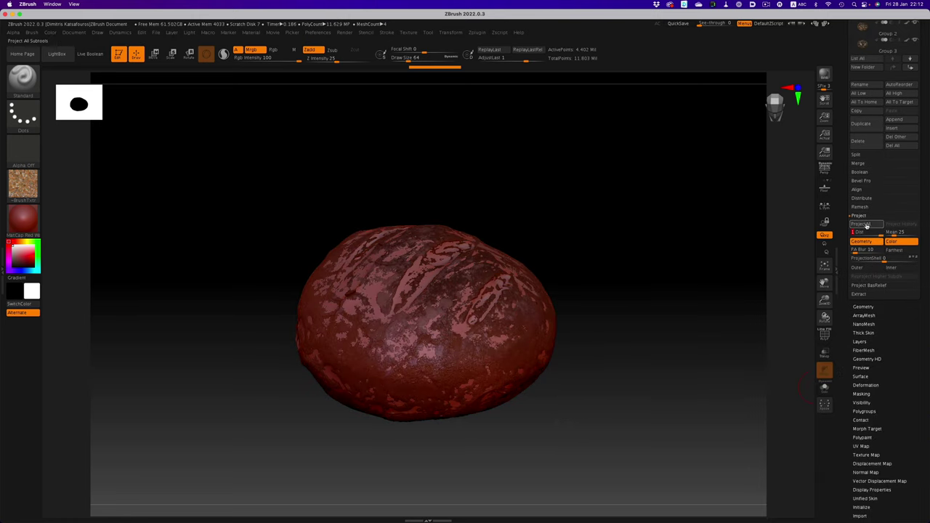
{"action": "left_click", "coordinate": [865, 225]}
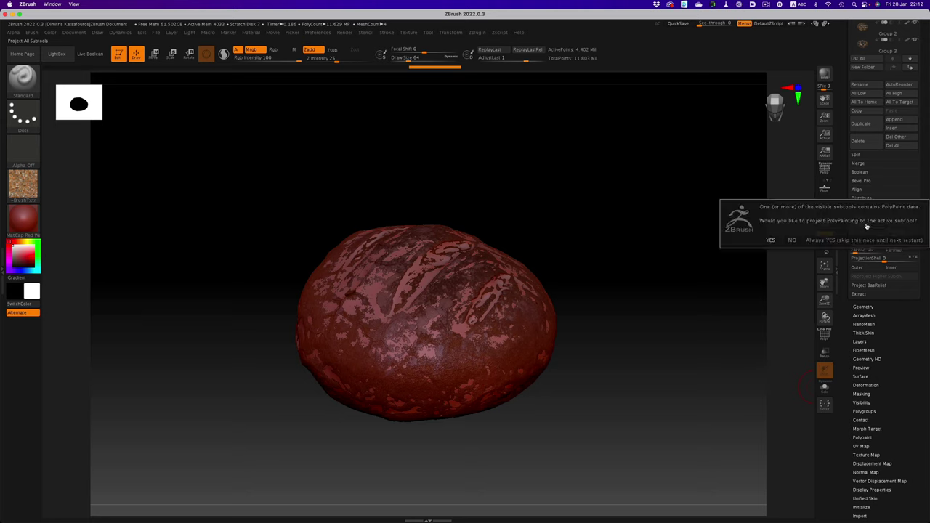
{"action": "left_click", "coordinate": [769, 241]}
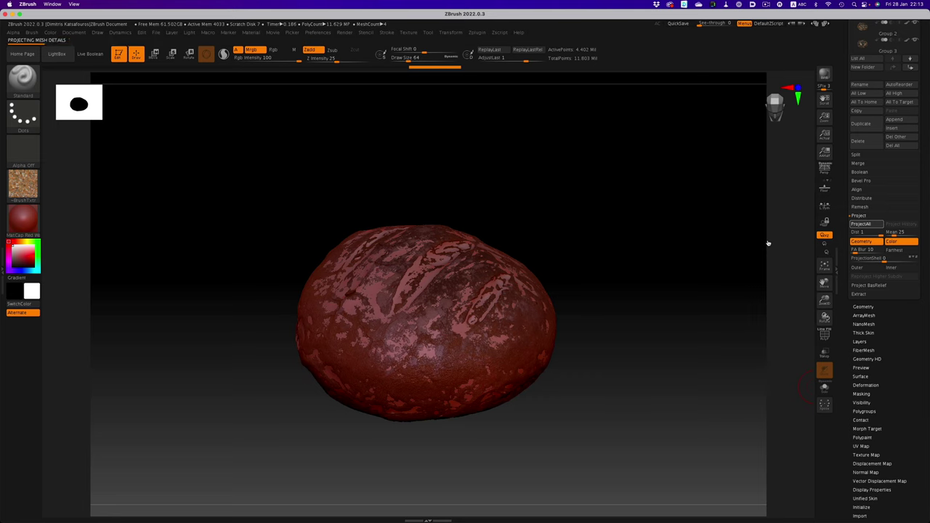
Step: Create all maps for the retopologized mesh with the Multi Map Exporter plugin
{"action": "left_click", "coordinate": [566, 33]}
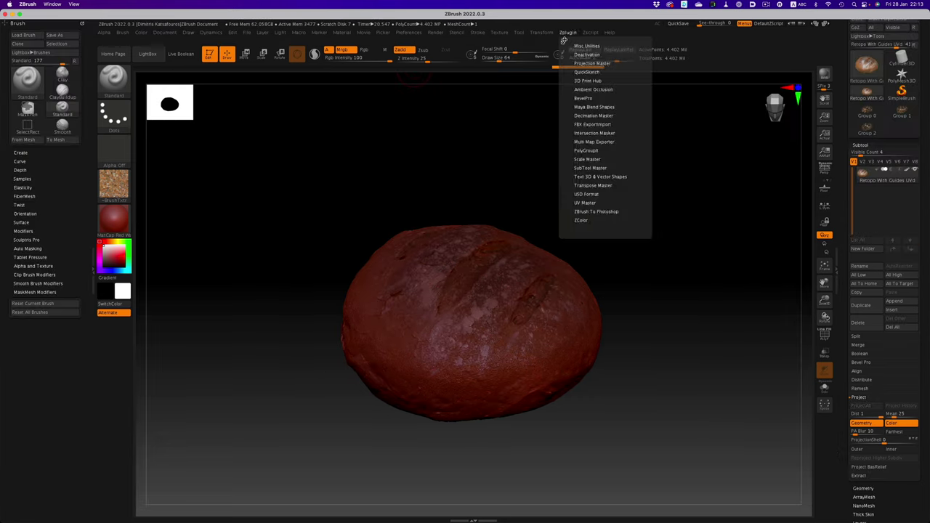
{"action": "left_click", "coordinate": [562, 43]}
{"action": "left_click", "coordinate": [29, 445]}
{"action": "left_click", "coordinate": [29, 401]}
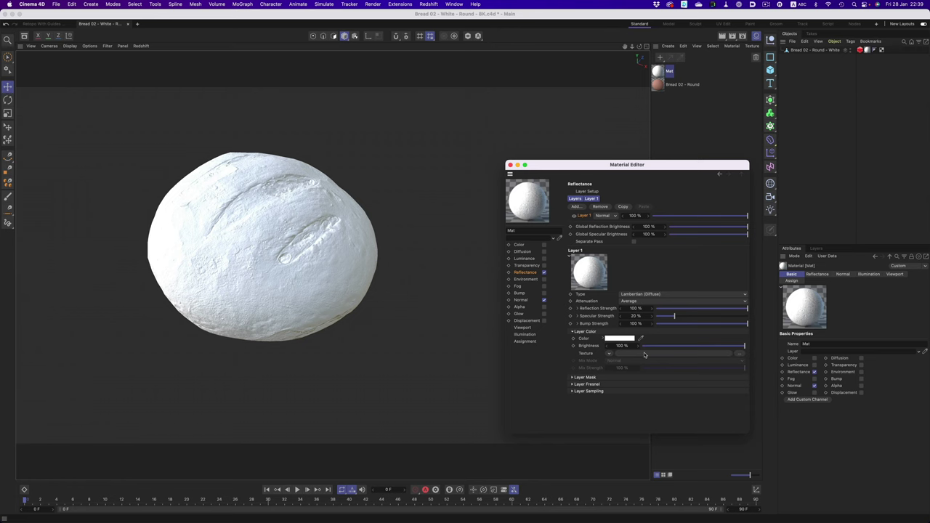
Step: Load Bread 02 - White - Round - Diffuse.jpg as the reflectance layer texture and inspect the loaf
{"action": "left_click", "coordinate": [644, 355]}
{"action": "key", "text": "Up"}
{"action": "key", "text": "Up"}
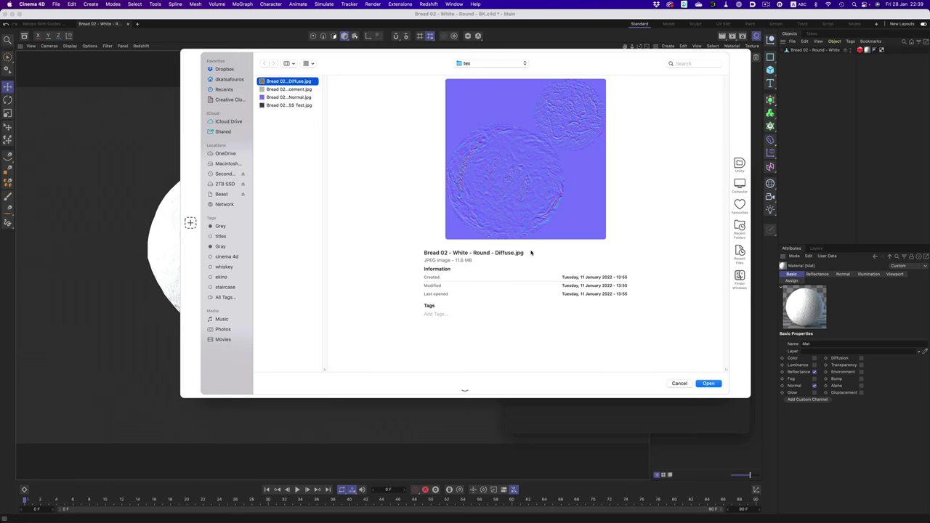
{"action": "left_click", "coordinate": [707, 383]}
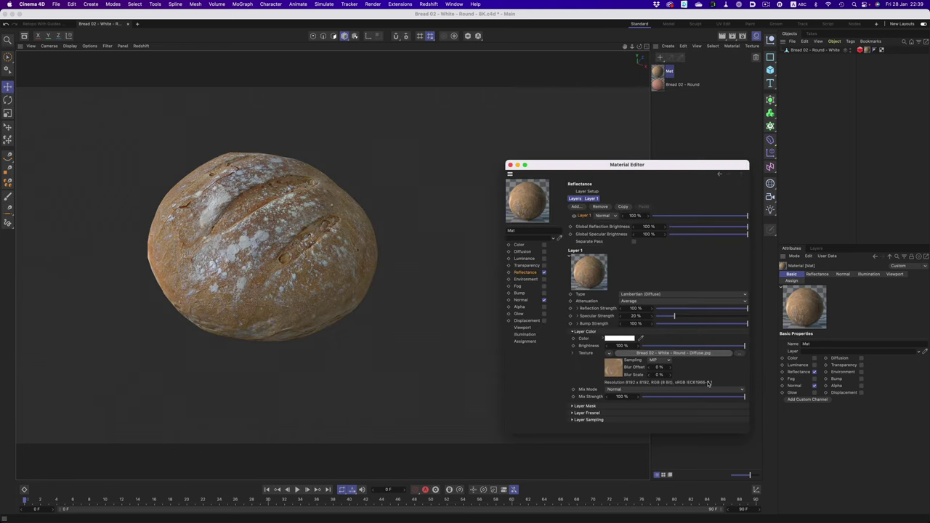
{"action": "left_click", "coordinate": [510, 165]}
{"action": "left_click_drag", "start_coordinate": [329, 225], "coordinate": [269, 182]}
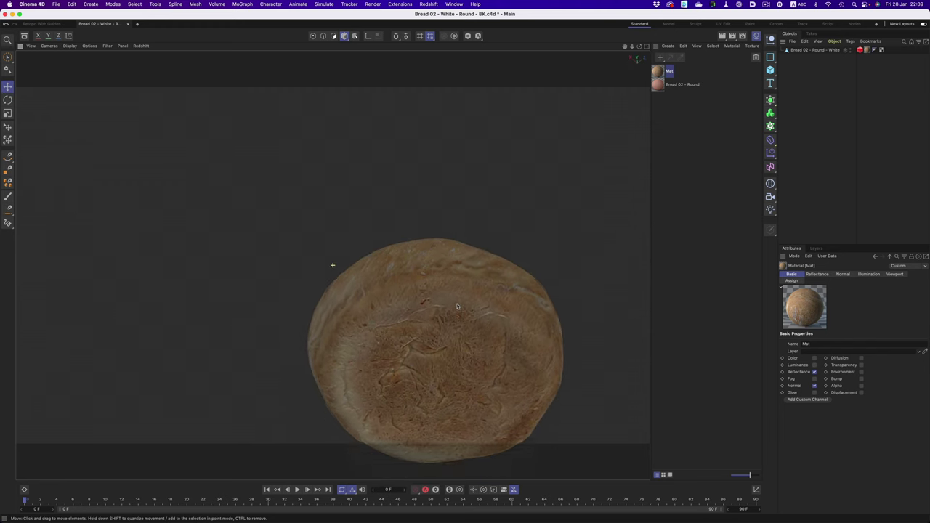